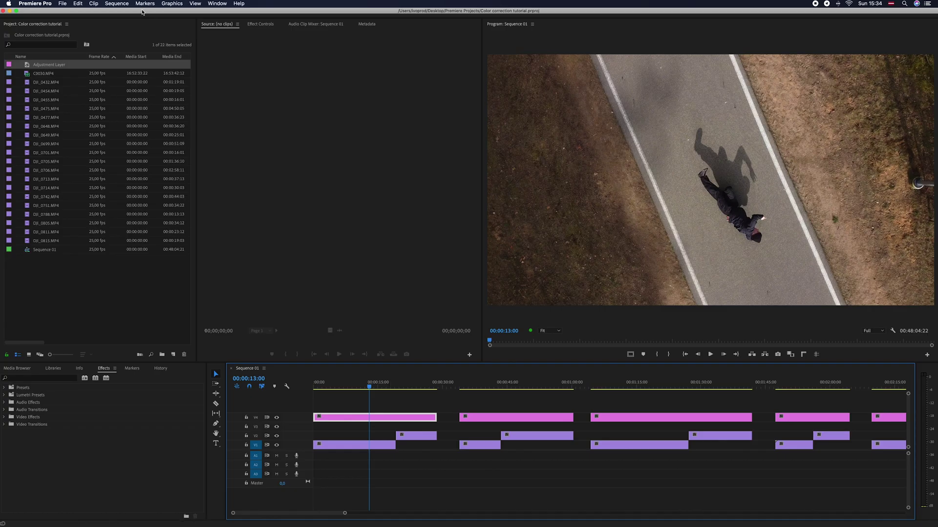
Show the Lumetri Color panel from the Window menu and focus the sequence timeline
{"action": "left_click", "coordinate": [217, 3]}
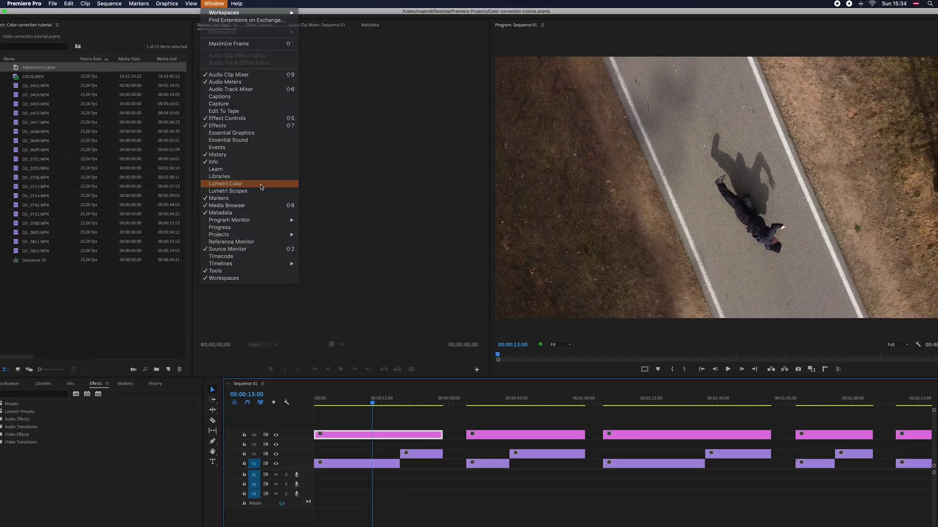
{"action": "left_click", "coordinate": [240, 300]}
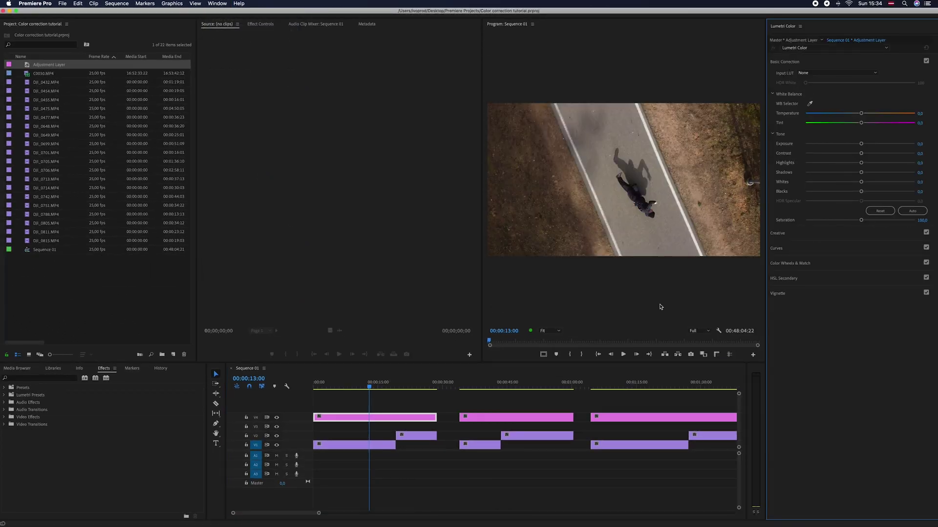
{"action": "left_click", "coordinate": [397, 417]}
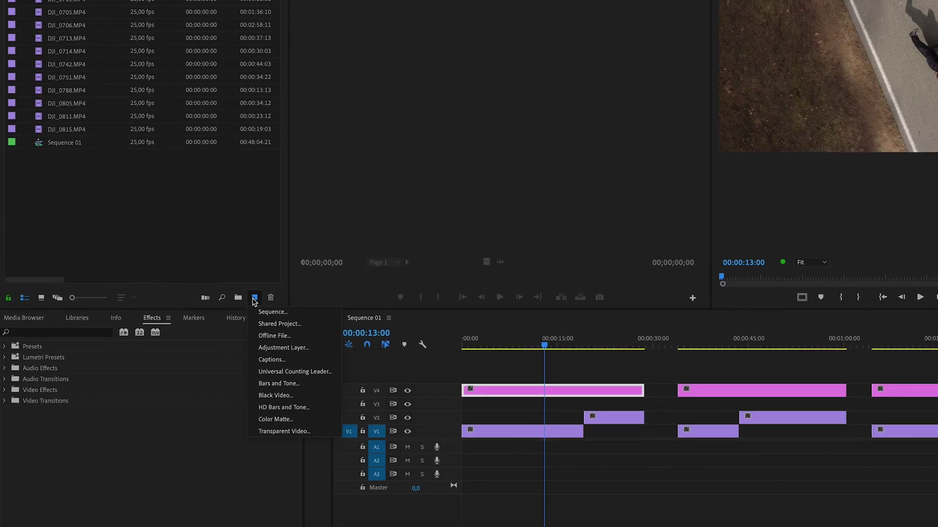
Create a new adjustment layer in the project with its default settings
{"action": "left_click", "coordinate": [250, 363]}
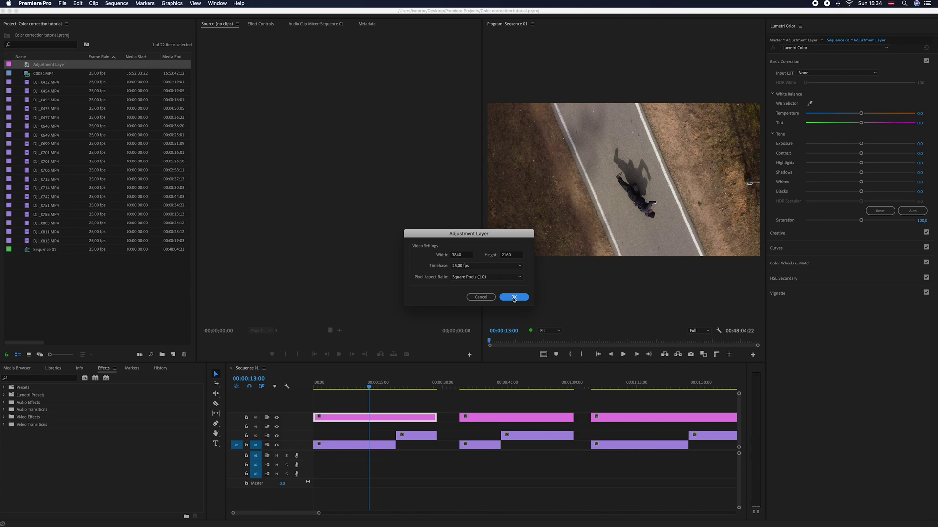
{"action": "left_click", "coordinate": [513, 297]}
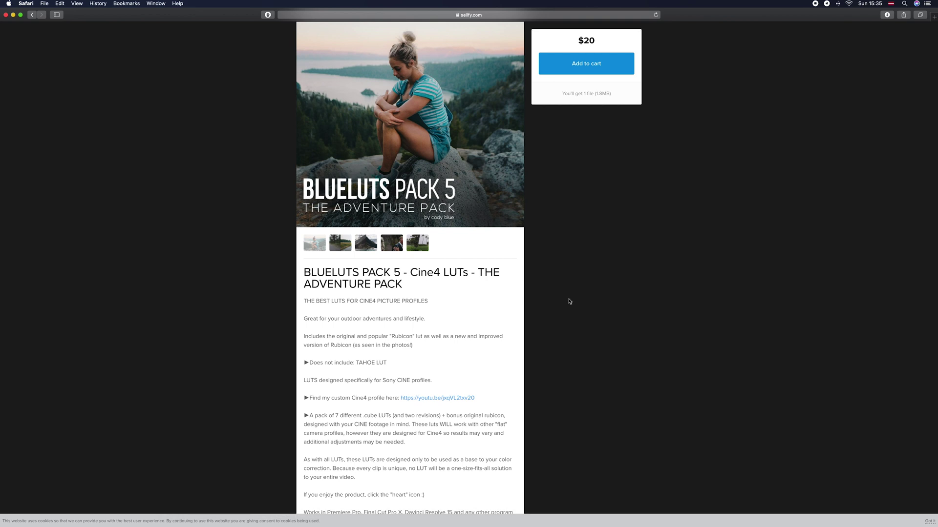
Scroll the BLUELUTS PACK 5 page and view its before/after, couple and church example images
{"action": "scroll", "coordinate": [511, 360], "scroll_direction": "up", "scroll_amount": 3}
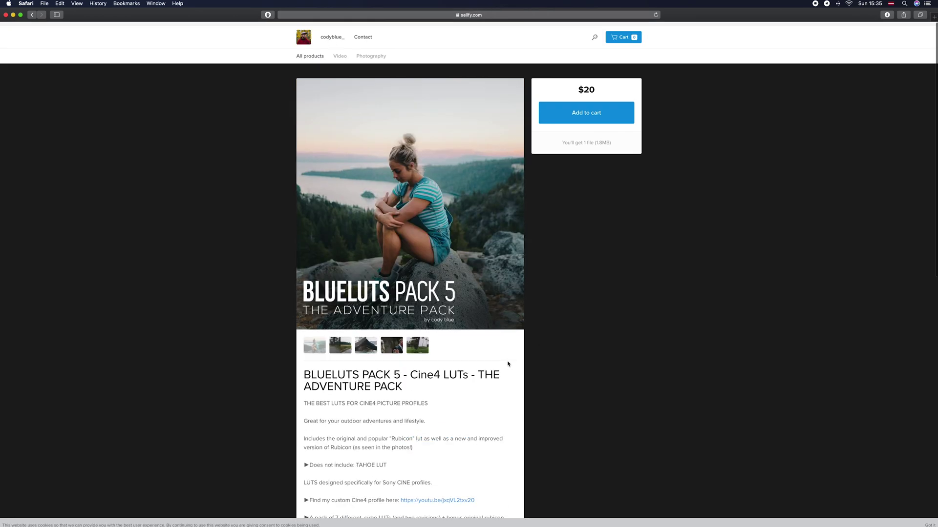
{"action": "scroll", "coordinate": [513, 359], "scroll_direction": "down", "scroll_amount": 5}
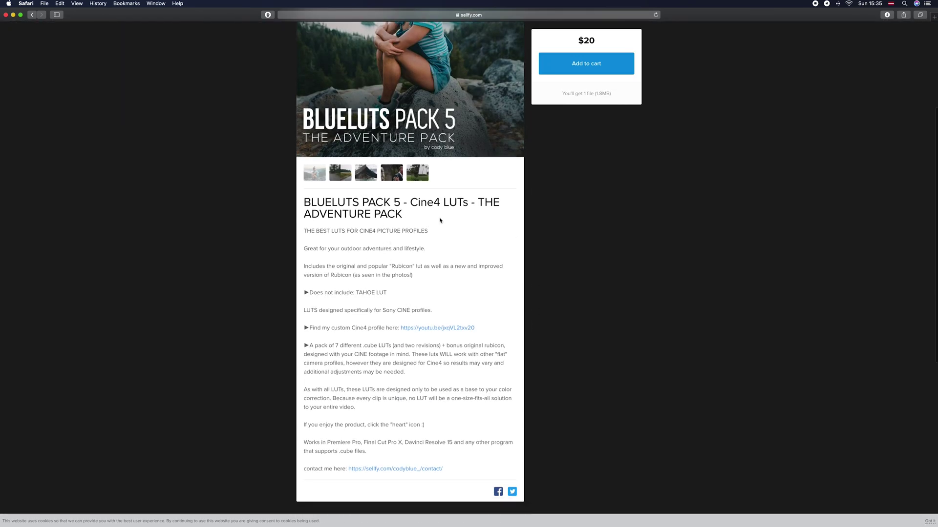
{"action": "scroll", "coordinate": [433, 227], "scroll_direction": "up", "scroll_amount": 3}
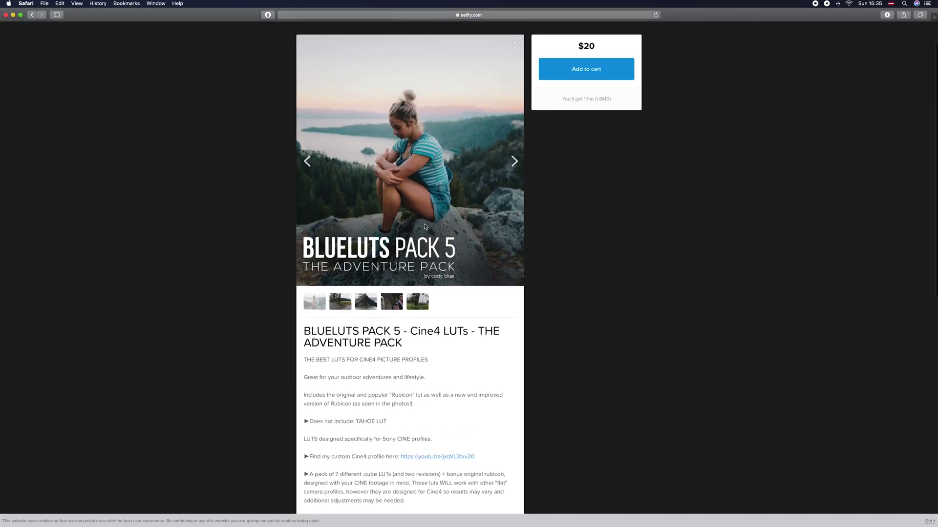
{"action": "scroll", "coordinate": [425, 227], "scroll_direction": "up", "scroll_amount": 2}
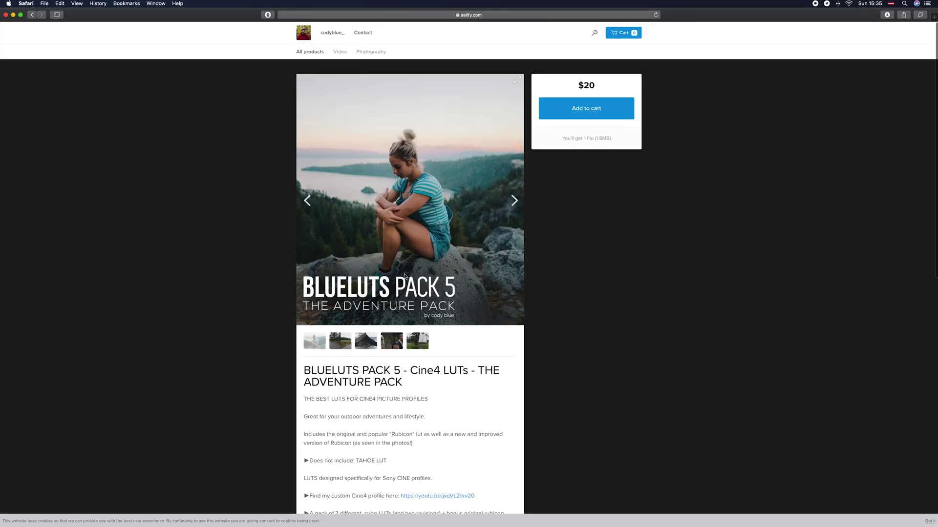
{"action": "left_click", "coordinate": [340, 349]}
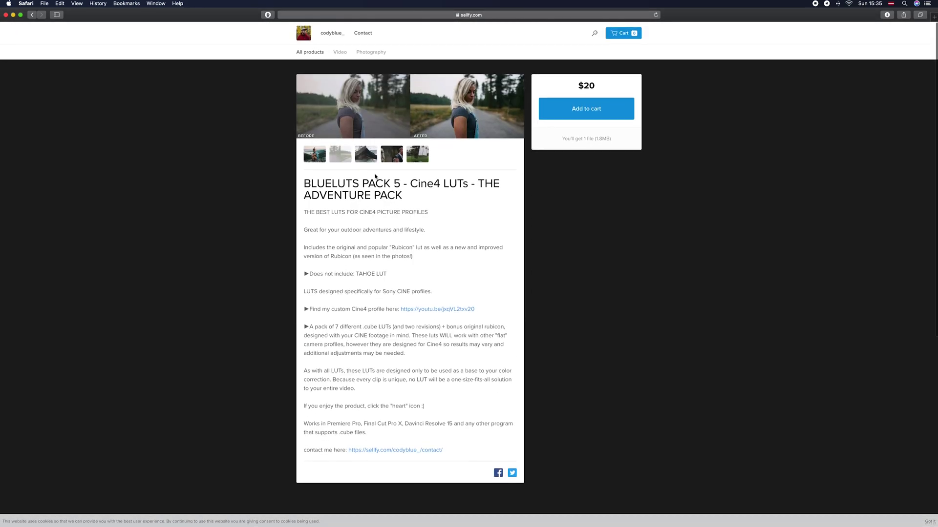
{"action": "left_click", "coordinate": [392, 158]}
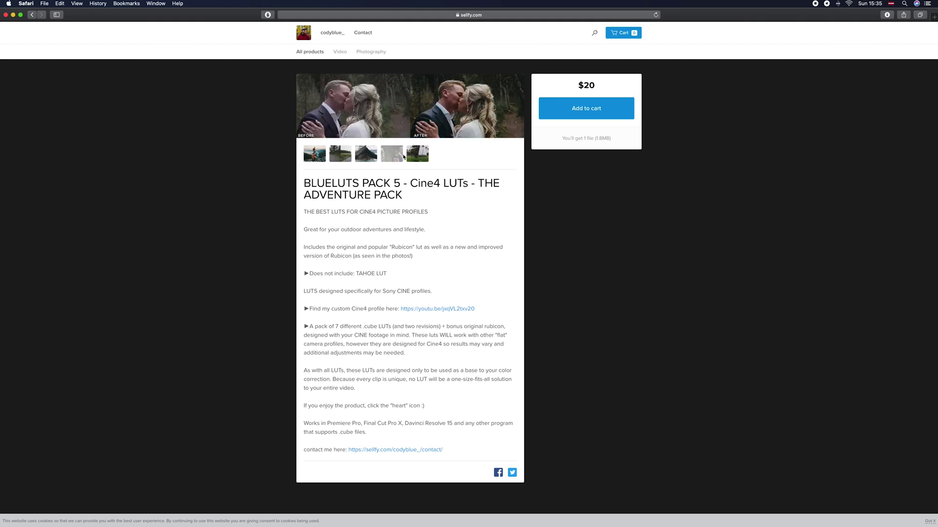
{"action": "left_click", "coordinate": [418, 156]}
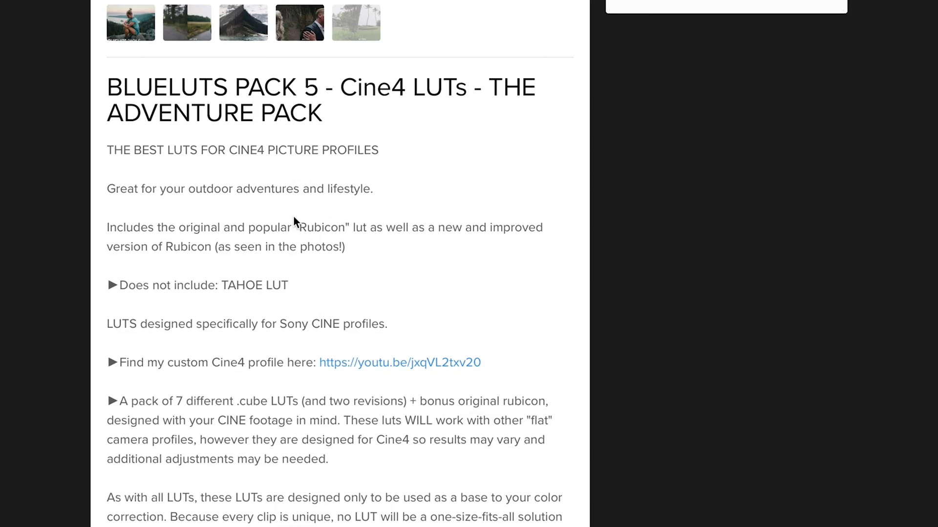
{"action": "left_click_drag", "start_coordinate": [123, 229], "coordinate": [304, 252]}
{"action": "left_click", "coordinate": [311, 261]}
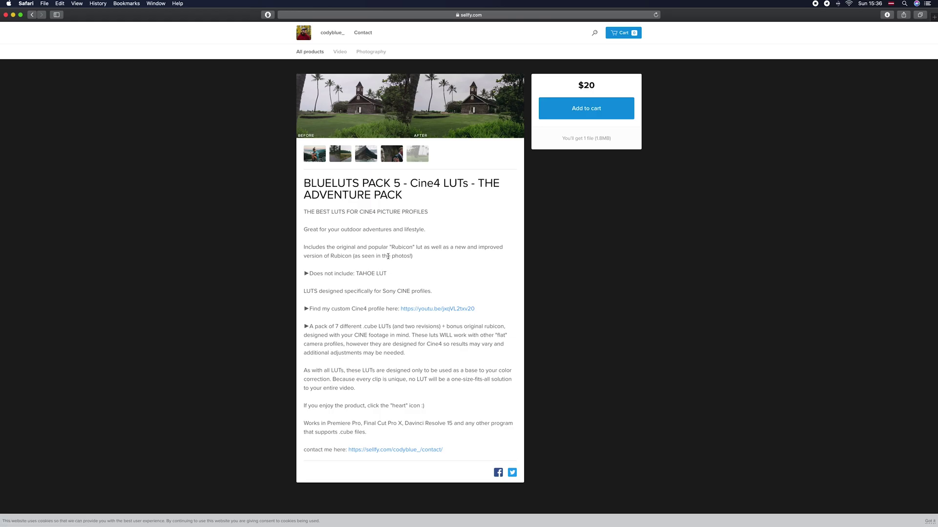
{"action": "scroll", "coordinate": [409, 246], "scroll_direction": "down", "scroll_amount": 8}
{"action": "scroll", "coordinate": [404, 272], "scroll_direction": "up", "scroll_amount": 8}
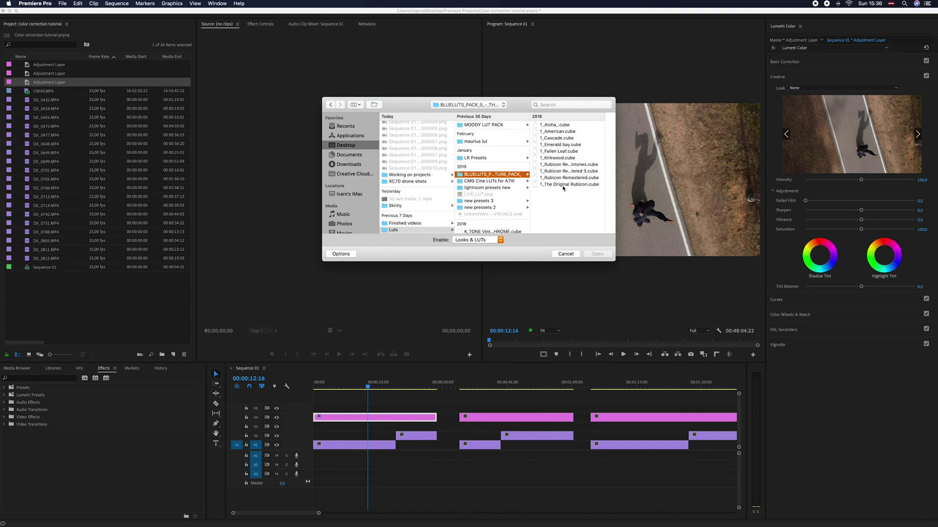
Load 1_Rubicon Remastered 2 (better skintones).cube as the adjustment layer's creative look
{"action": "left_click", "coordinate": [557, 166]}
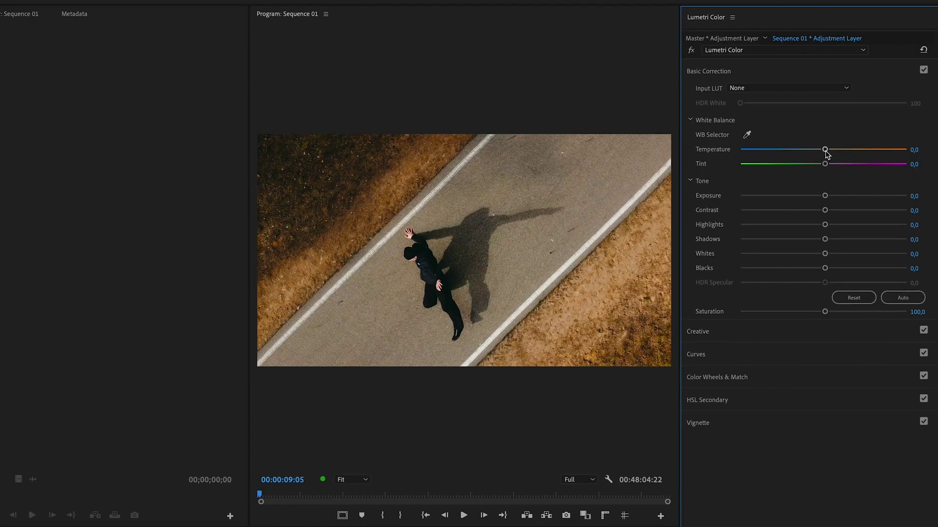
In Basic Correction, set the first adjustment layer's Highlights to -58,5 and Shadows to 45,8
{"action": "left_click", "coordinate": [723, 71]}
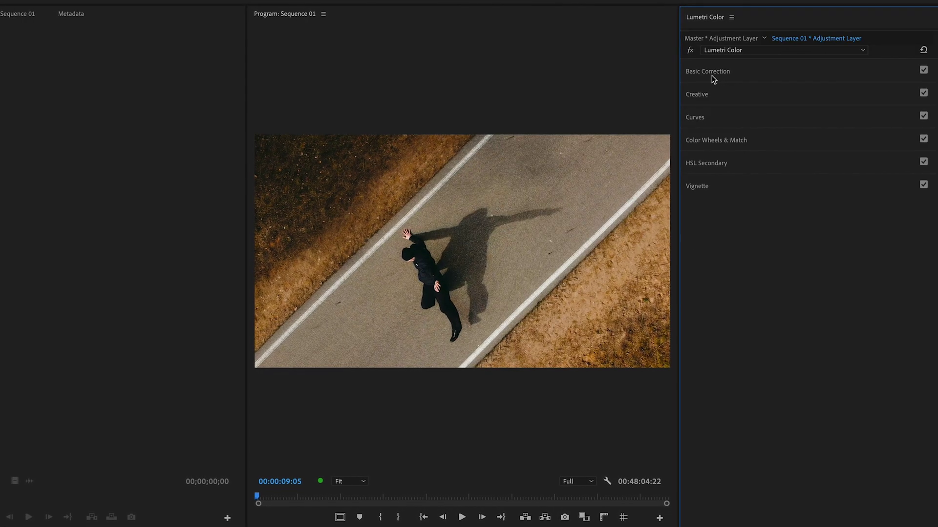
{"action": "left_click", "coordinate": [715, 74]}
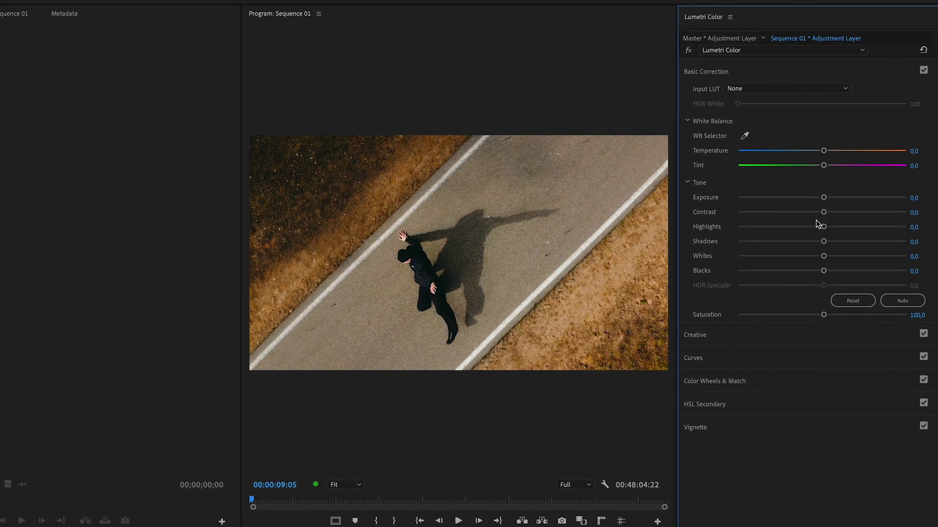
{"action": "left_click_drag", "start_coordinate": [823, 242], "coordinate": [848, 243]}
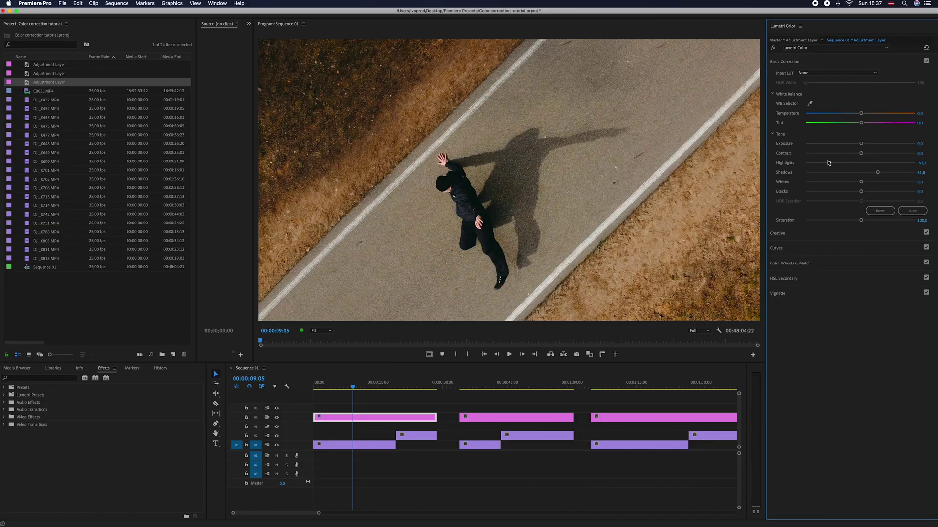
{"action": "left_click_drag", "start_coordinate": [832, 164], "coordinate": [827, 163]}
{"action": "left_click_drag", "start_coordinate": [881, 174], "coordinate": [885, 173]}
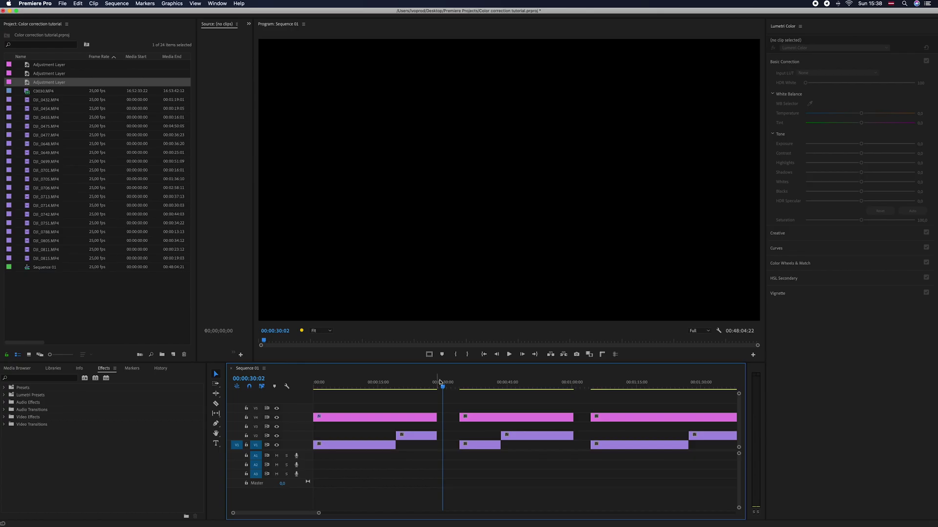
Scrub to the church spires shot and select the V4 adjustment layer clip above it
{"action": "left_click_drag", "start_coordinate": [456, 383], "coordinate": [466, 382]}
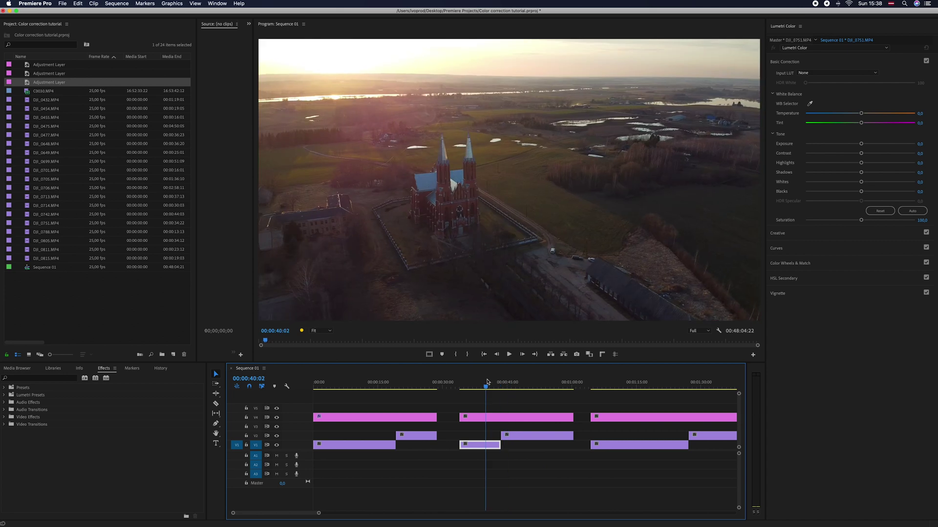
{"action": "left_click_drag", "start_coordinate": [487, 382], "coordinate": [522, 384]}
{"action": "left_click", "coordinate": [522, 422]}
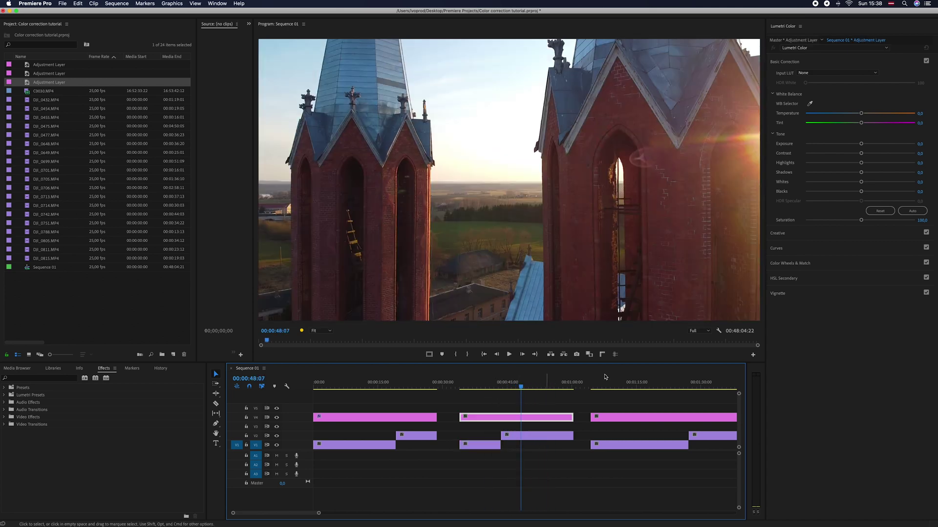
Apply 1_Rubicon Remastered 2 (better skintones).cube as the Creative look on this adjustment layer
{"action": "left_click", "coordinate": [782, 63]}
{"action": "left_click", "coordinate": [803, 77]}
{"action": "left_click", "coordinate": [818, 87]}
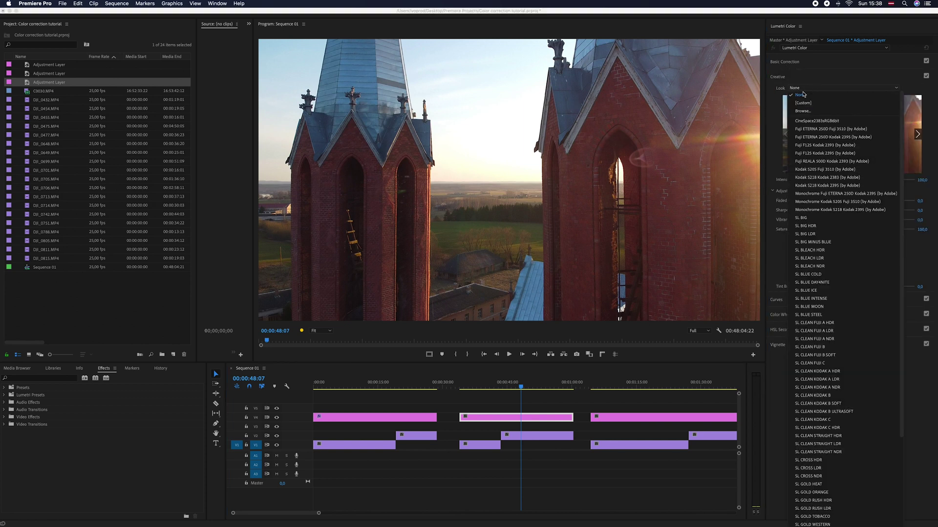
{"action": "left_click", "coordinate": [813, 111]}
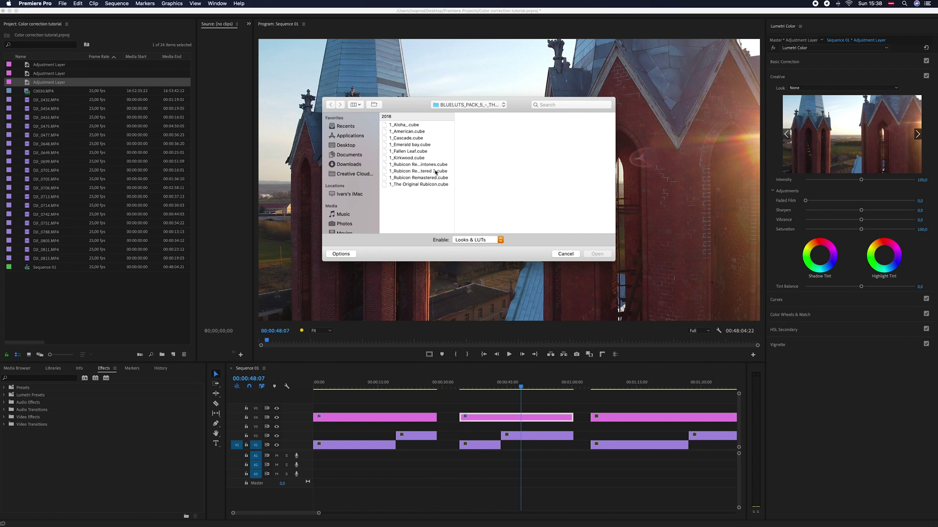
{"action": "left_click", "coordinate": [414, 166]}
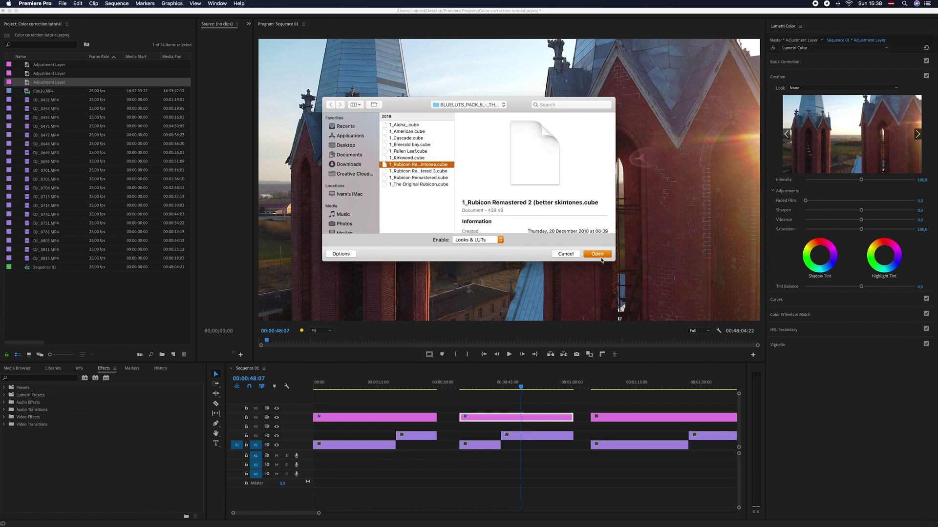
{"action": "left_click", "coordinate": [600, 257]}
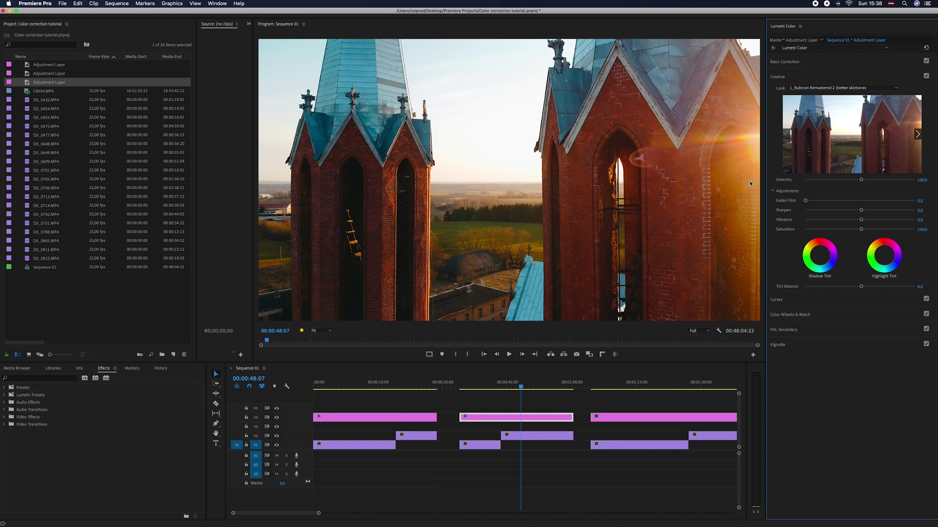
Toggle V4 output off and on to compare, then select the adjustment layer over the wide church shot
{"action": "left_click", "coordinate": [276, 419]}
{"action": "left_click", "coordinate": [277, 418]}
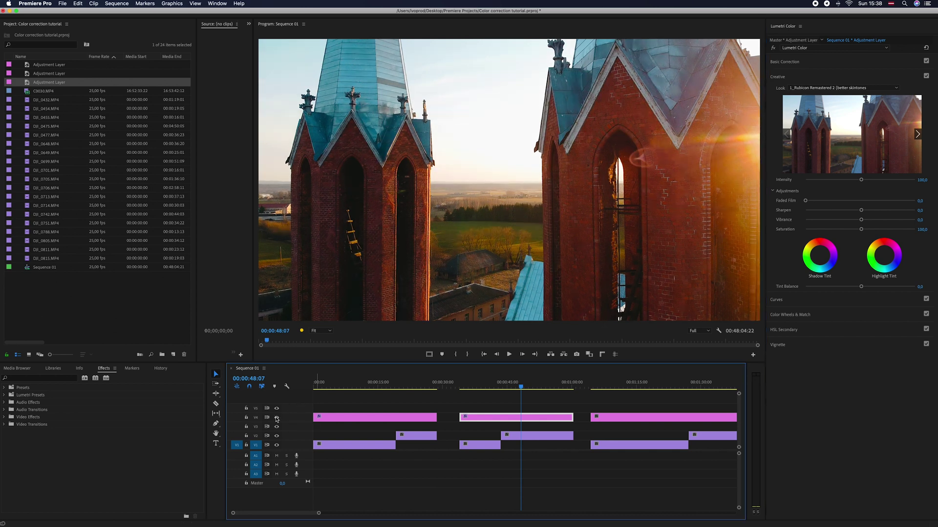
{"action": "mouse_move", "coordinate": [469, 386]}
{"action": "left_mouse_down"}
{"action": "mouse_move", "coordinate": [485, 385]}
{"action": "mouse_move", "coordinate": [471, 385]}
{"action": "left_mouse_up"}
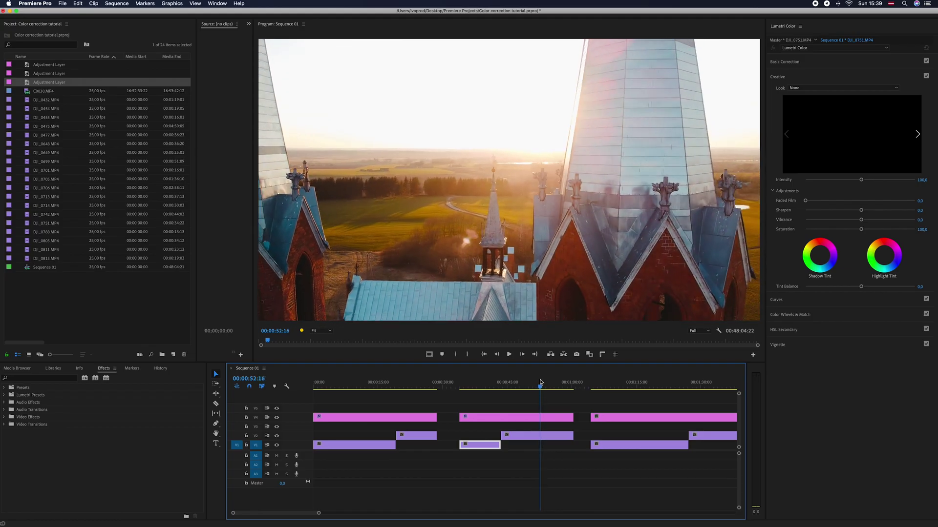
{"action": "left_click", "coordinate": [541, 419]}
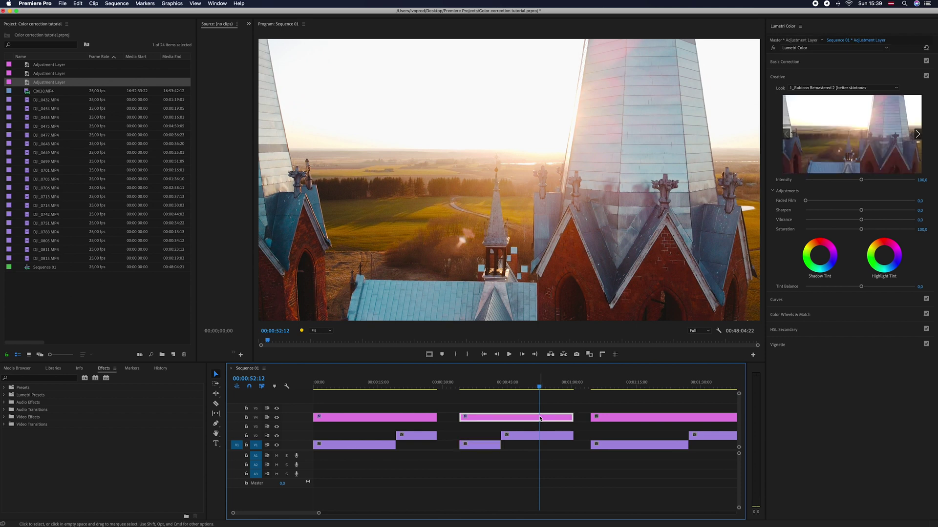
Set the church adjustment layer's Highlights to -42.5, Shadows to 24.4 and Exposure to -0.1
{"action": "left_click", "coordinate": [806, 63]}
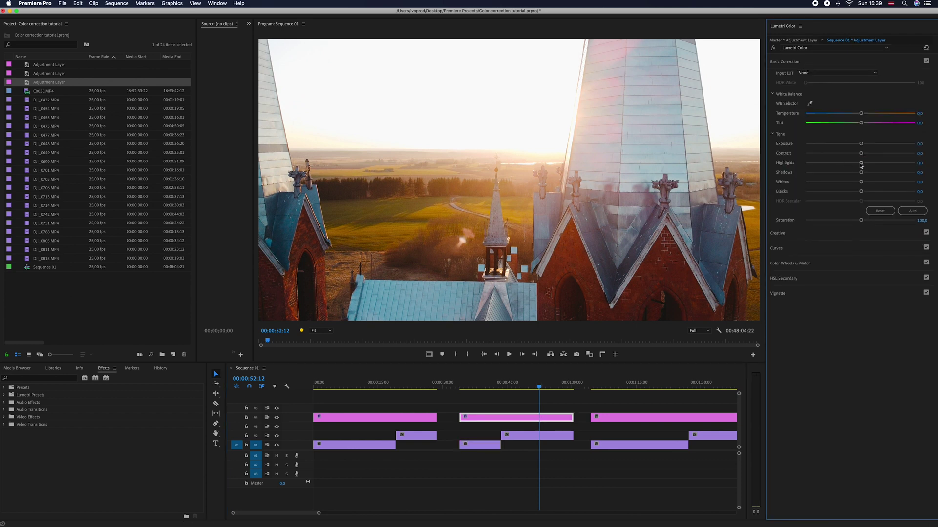
{"action": "left_click_drag", "start_coordinate": [841, 163], "coordinate": [874, 173]}
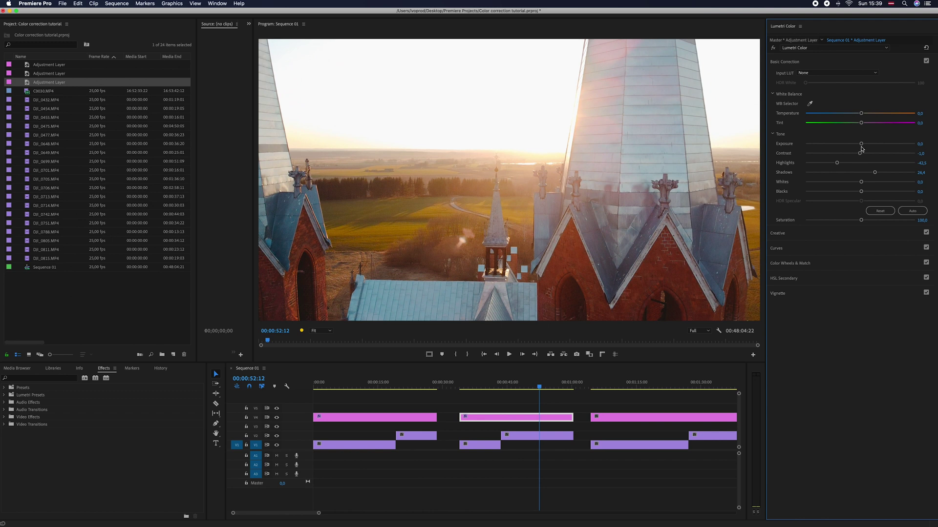
{"action": "left_click_drag", "start_coordinate": [859, 144], "coordinate": [858, 144]}
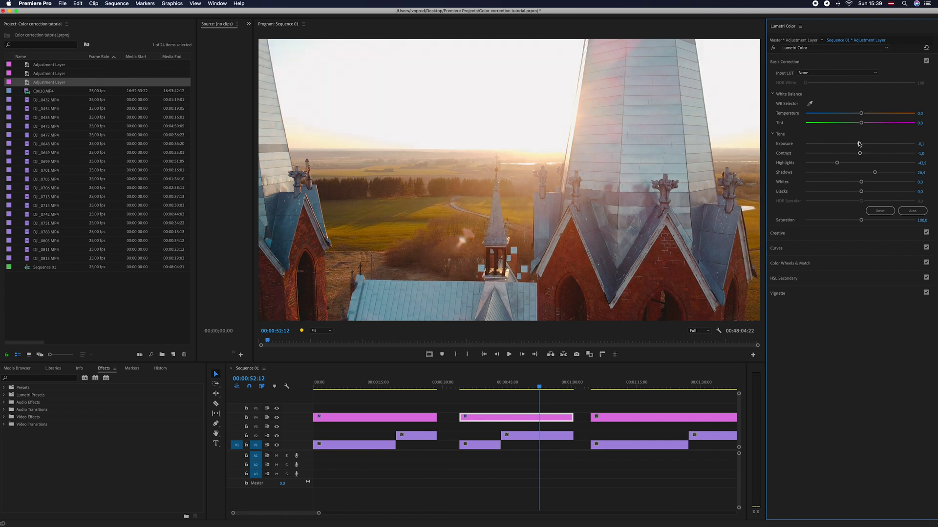
{"action": "left_click_drag", "start_coordinate": [479, 381], "coordinate": [474, 382]}
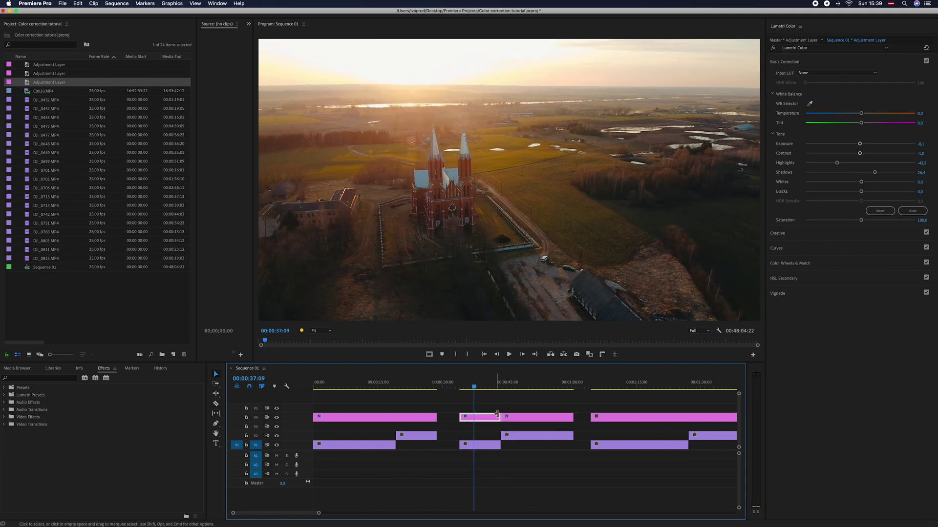
Lift the church aerial's shadows and warm its temperature, then play back the church tower close-up
{"action": "left_click_drag", "start_coordinate": [876, 173], "coordinate": [891, 174]}
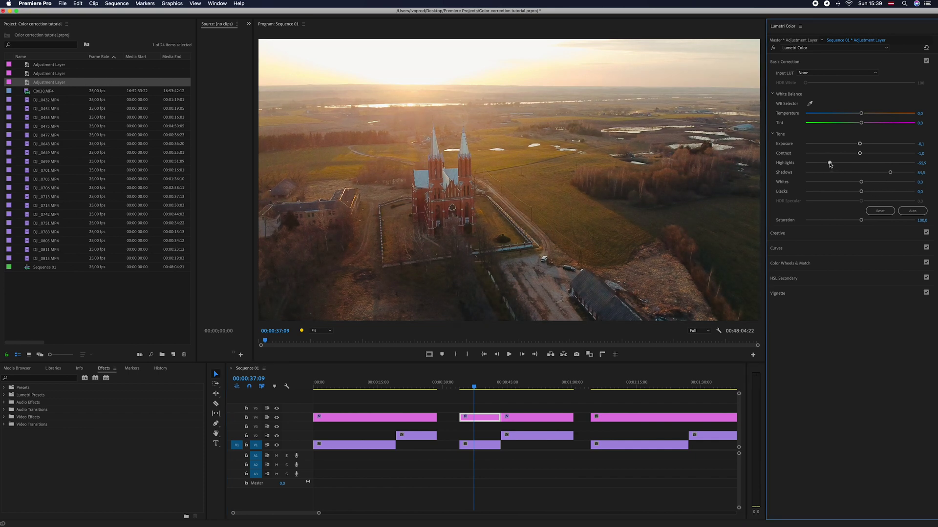
{"action": "left_click_drag", "start_coordinate": [890, 173], "coordinate": [868, 154]}
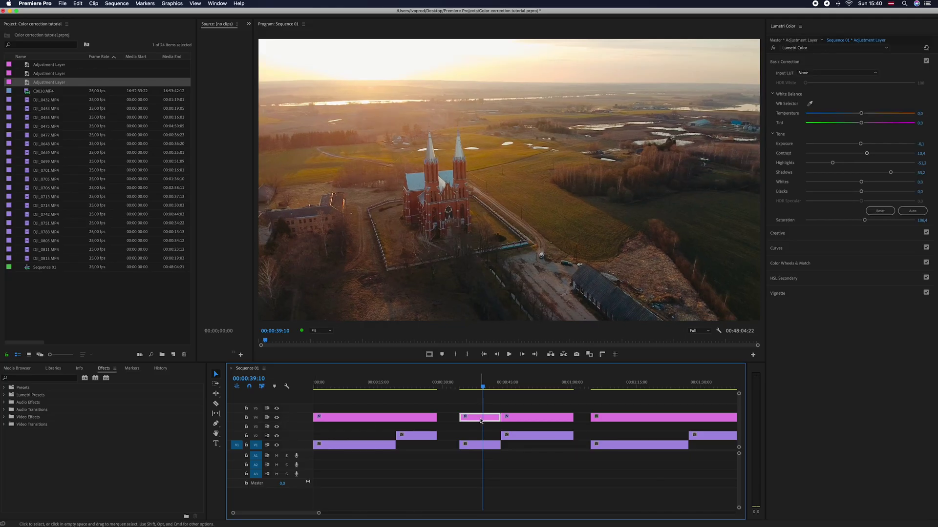
{"action": "left_click_drag", "start_coordinate": [862, 116], "coordinate": [867, 114]}
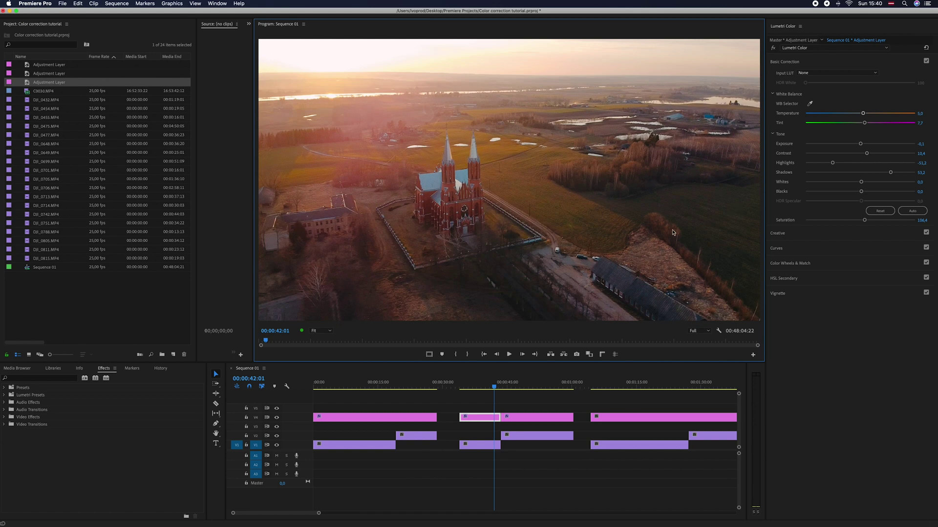
{"action": "mouse_move", "coordinate": [495, 387]}
{"action": "left_mouse_down"}
{"action": "mouse_move", "coordinate": [530, 387]}
{"action": "mouse_move", "coordinate": [511, 387]}
{"action": "left_mouse_up"}
{"action": "key", "text": "space"}
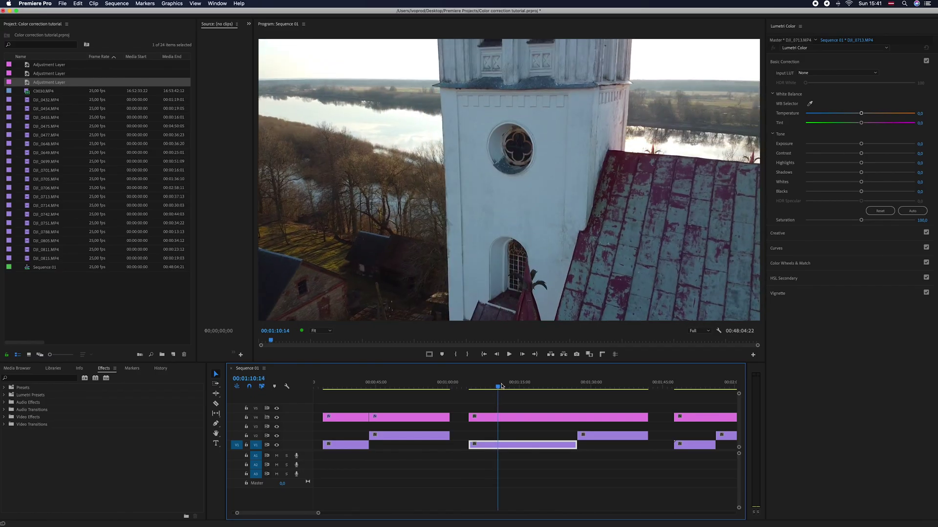
Grade the bell tower adjustment layer: Highlights -63.2, Shadows 23.7, Temperature 5.0, Tint 10.4
{"action": "left_click_drag", "start_coordinate": [496, 386], "coordinate": [518, 386]}
{"action": "key", "text": "minus"}
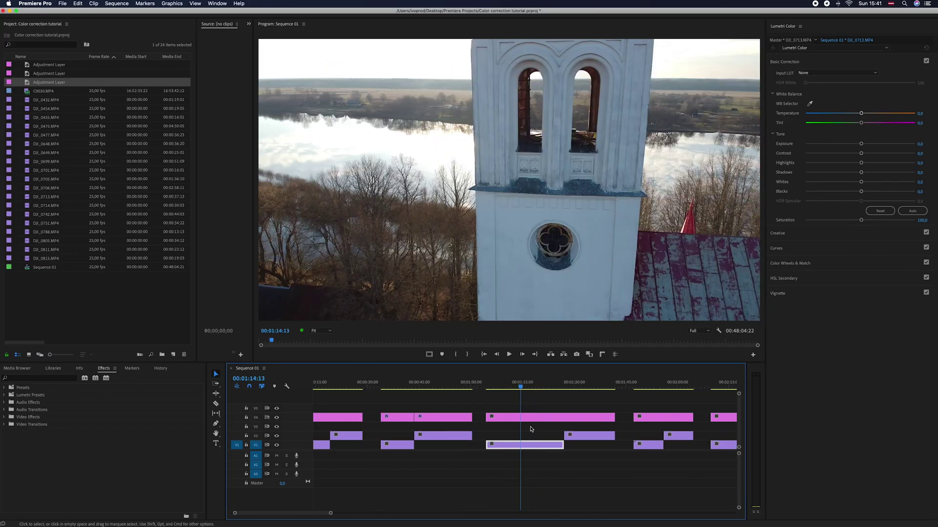
{"action": "key", "text": "equal"}
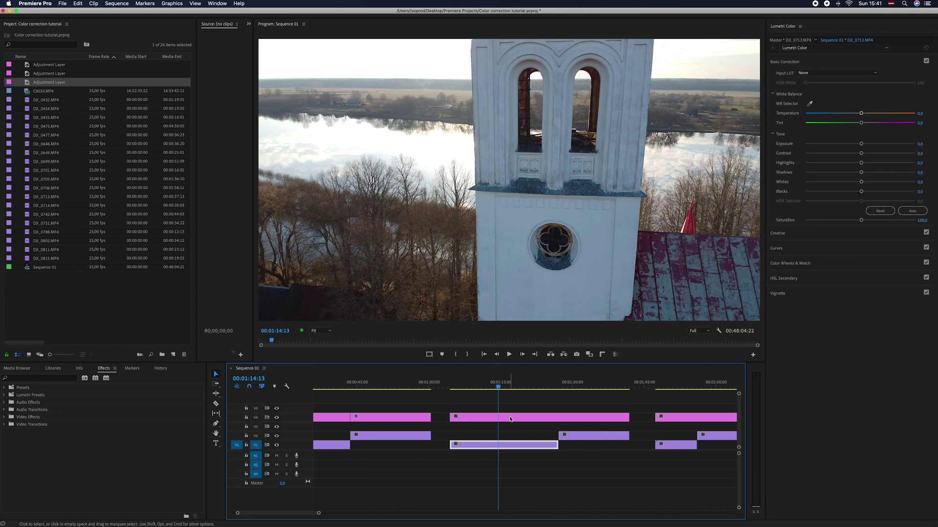
{"action": "left_click", "coordinate": [510, 417]}
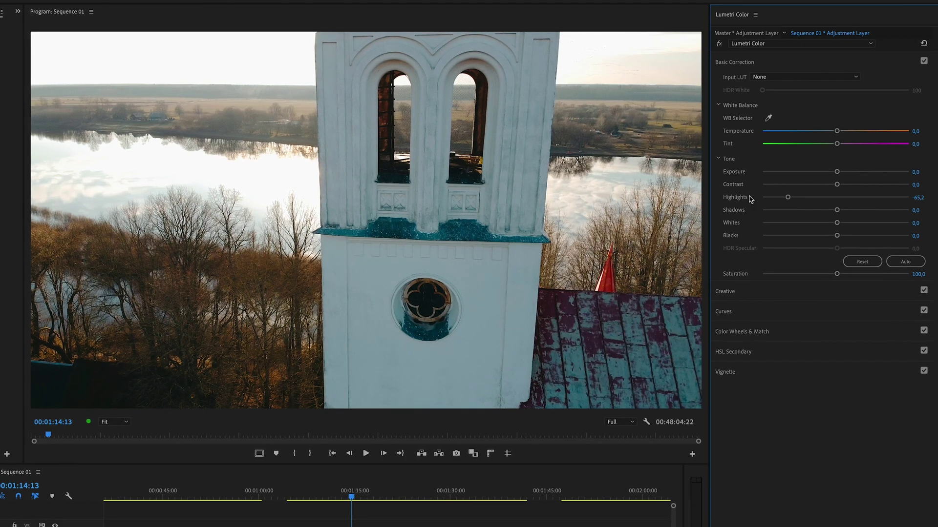
{"action": "left_click_drag", "start_coordinate": [789, 197], "coordinate": [852, 211]}
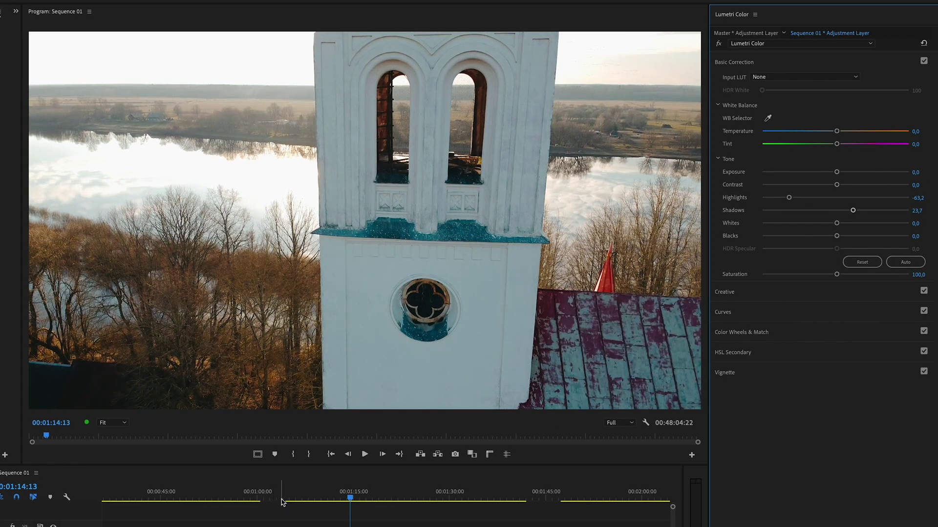
Compare the bell tower shot with the V4 grade off and on, then scrub to the tilted tower shot
{"action": "left_click_drag", "start_coordinate": [282, 502], "coordinate": [302, 493]}
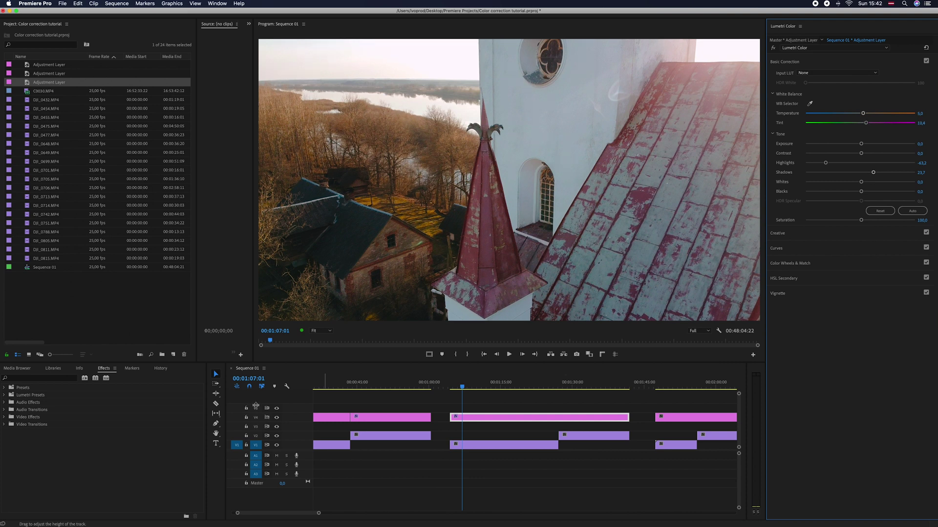
{"action": "left_click", "coordinate": [278, 418]}
{"action": "left_click", "coordinate": [277, 418]}
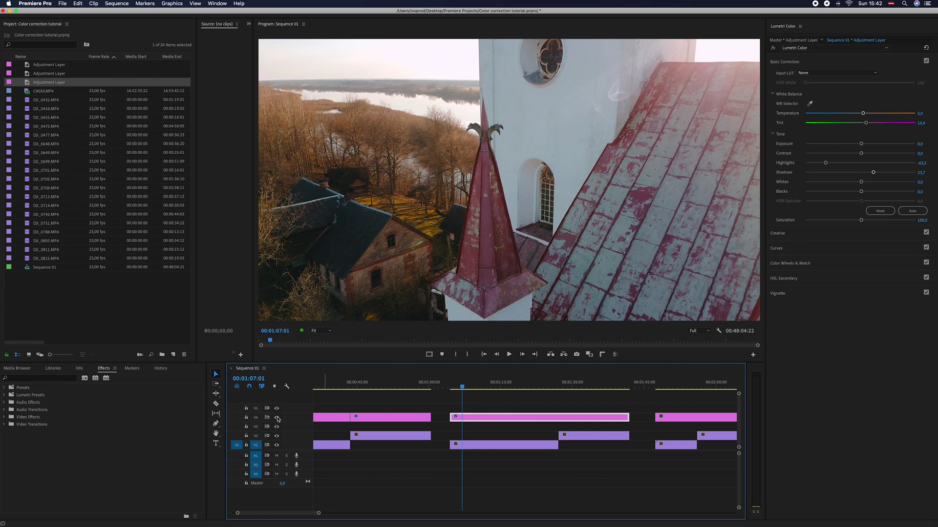
{"action": "left_click", "coordinate": [277, 418]}
{"action": "left_click", "coordinate": [276, 418]}
{"action": "mouse_move", "coordinate": [491, 388]}
{"action": "left_mouse_down"}
{"action": "mouse_move", "coordinate": [505, 386]}
{"action": "mouse_move", "coordinate": [486, 386]}
{"action": "left_mouse_up"}
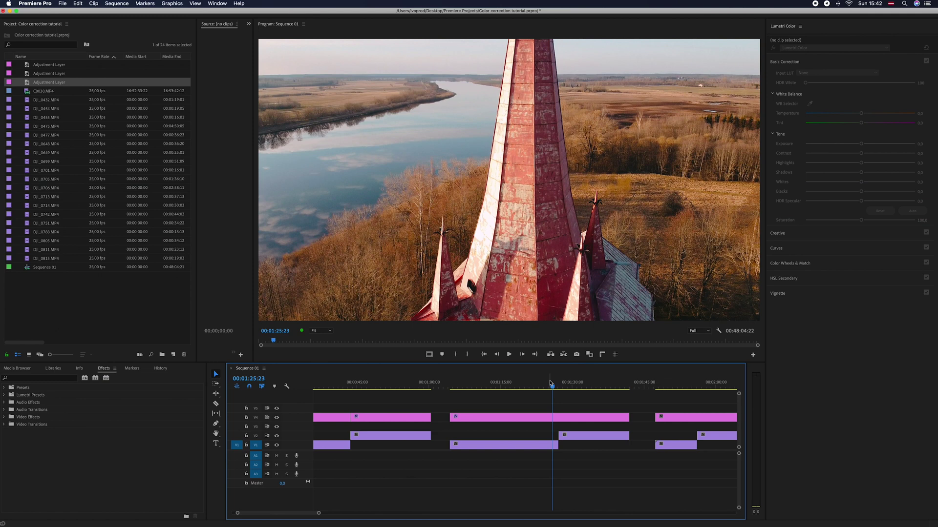
{"action": "left_click_drag", "start_coordinate": [549, 384], "coordinate": [497, 386]}
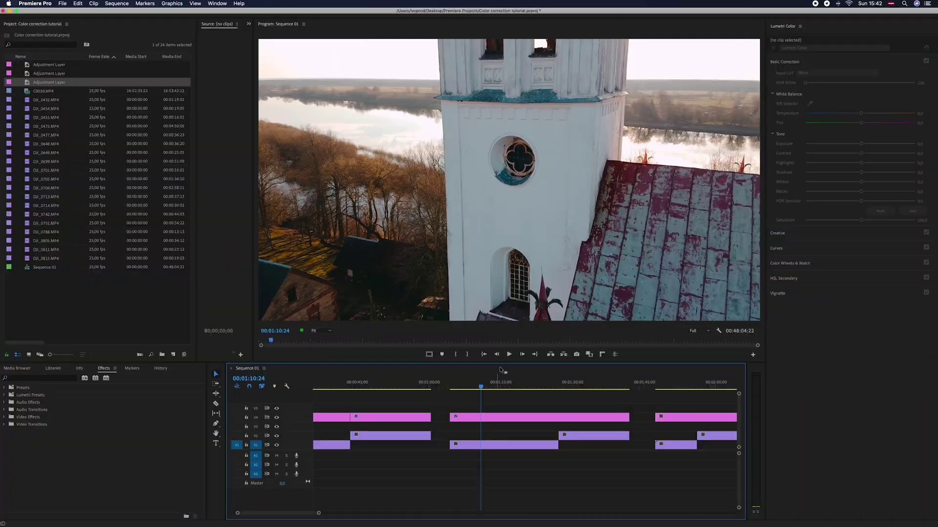
{"action": "left_click_drag", "start_coordinate": [485, 389], "coordinate": [573, 385]}
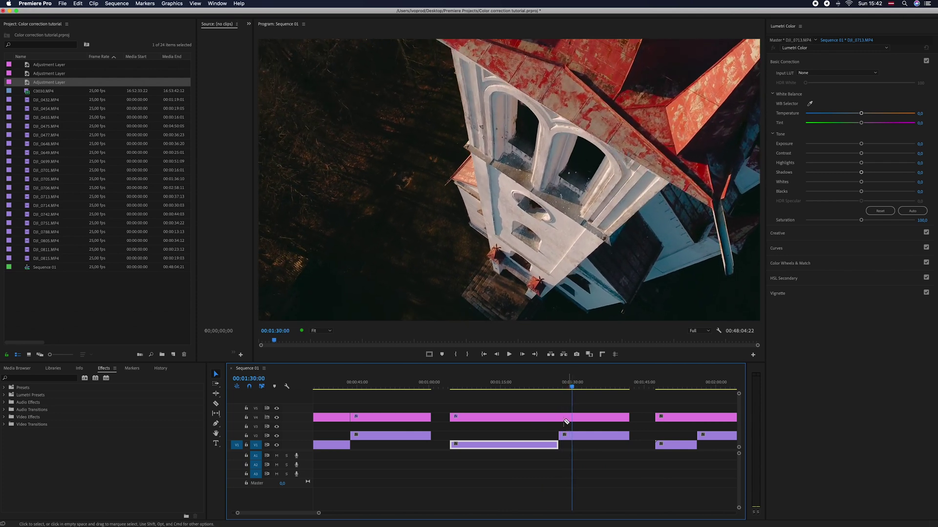
Select the adjustment layer piece after the 1:30 cut and raise shadows to 41.2 and exposure to 0.5
{"action": "key", "text": "v"}
{"action": "left_click", "coordinate": [597, 418]}
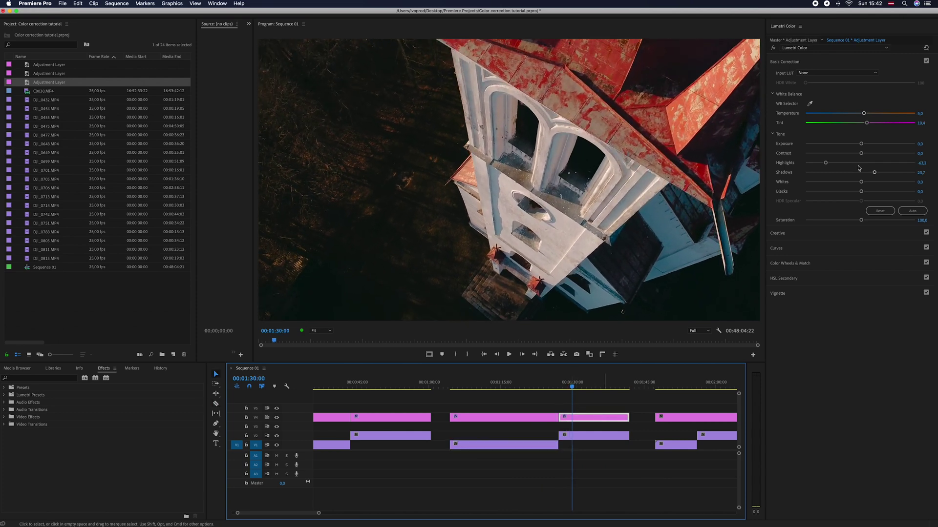
{"action": "left_click_drag", "start_coordinate": [874, 173], "coordinate": [883, 173]}
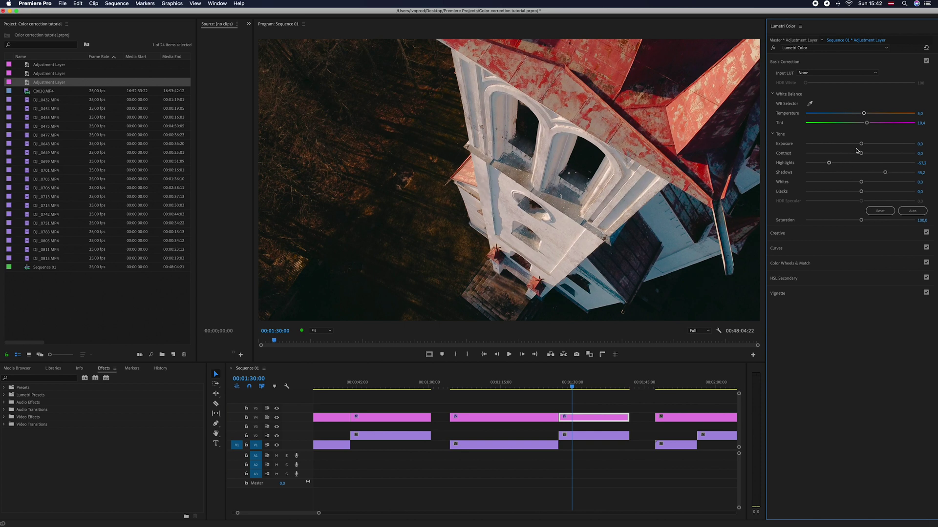
{"action": "left_click_drag", "start_coordinate": [862, 145], "coordinate": [865, 145]}
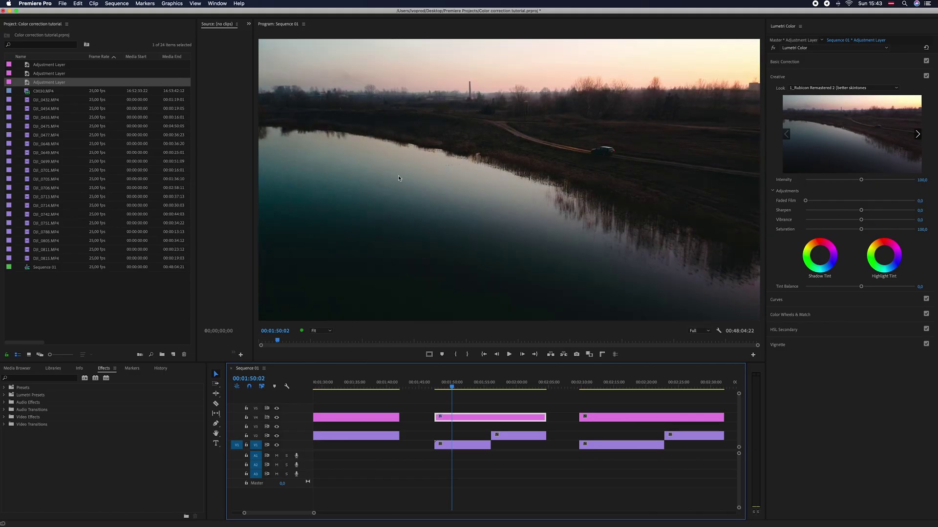
Toggle the V4 adjustment layer off and on to compare the sunset lake grade
{"action": "left_click", "coordinate": [276, 418]}
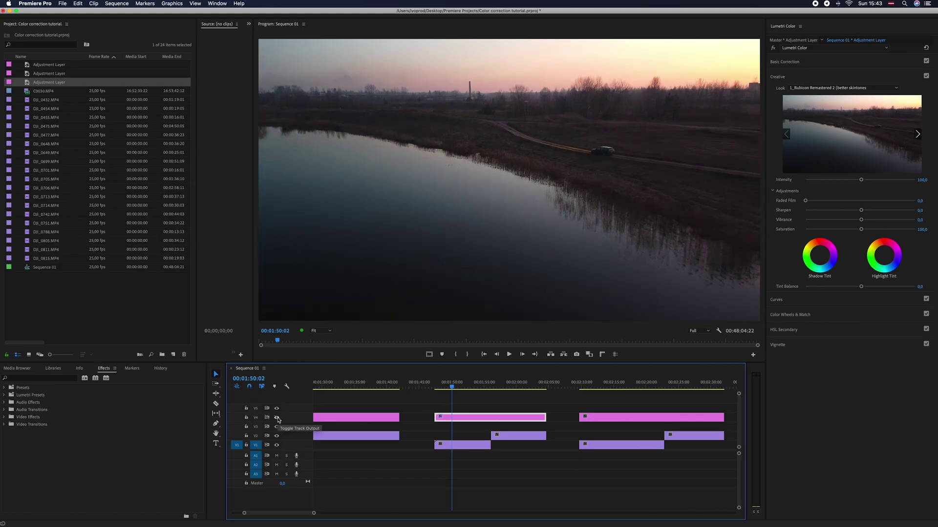
{"action": "left_click", "coordinate": [276, 418]}
{"action": "left_click", "coordinate": [277, 418]}
{"action": "left_click", "coordinate": [277, 418]}
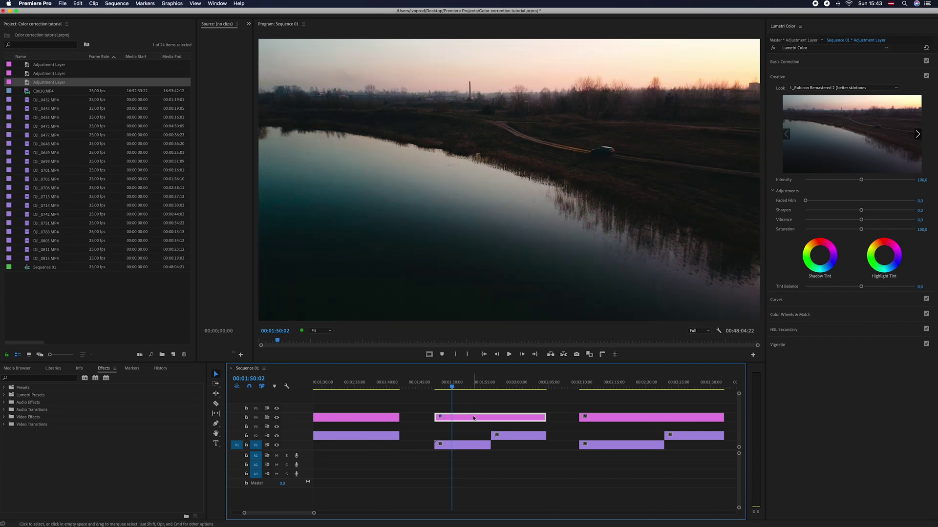
In Basic Correction, darken the lake shot's highlights and lift its shadows, then compare without the grade
{"action": "left_click", "coordinate": [791, 62]}
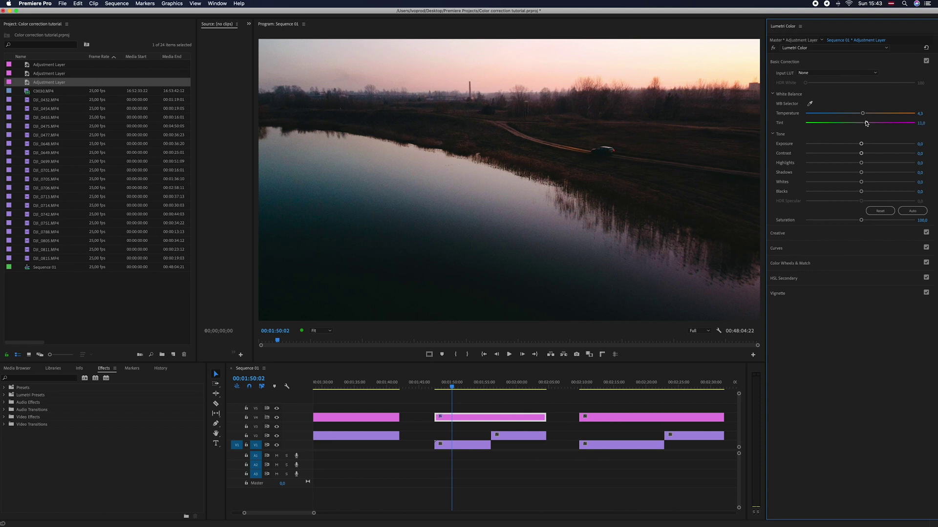
{"action": "left_click_drag", "start_coordinate": [846, 164], "coordinate": [803, 161]}
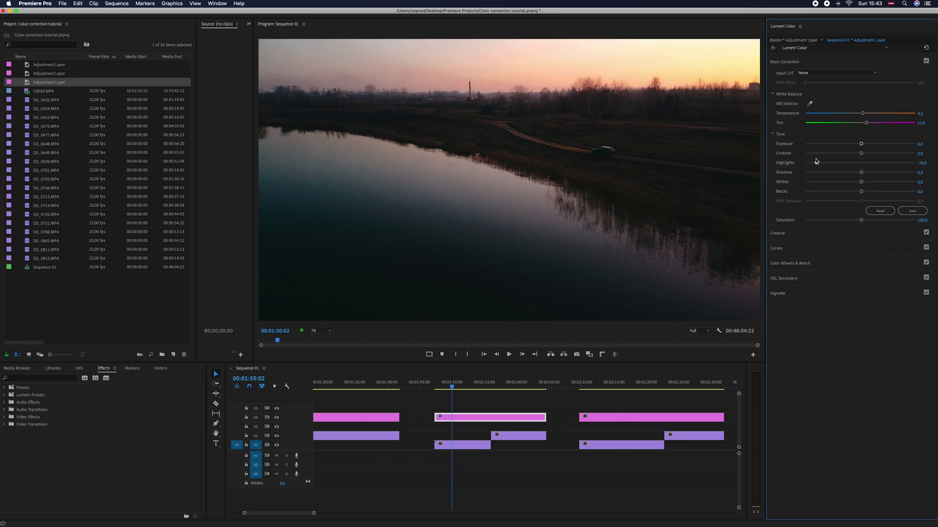
{"action": "left_click_drag", "start_coordinate": [861, 173], "coordinate": [872, 173]}
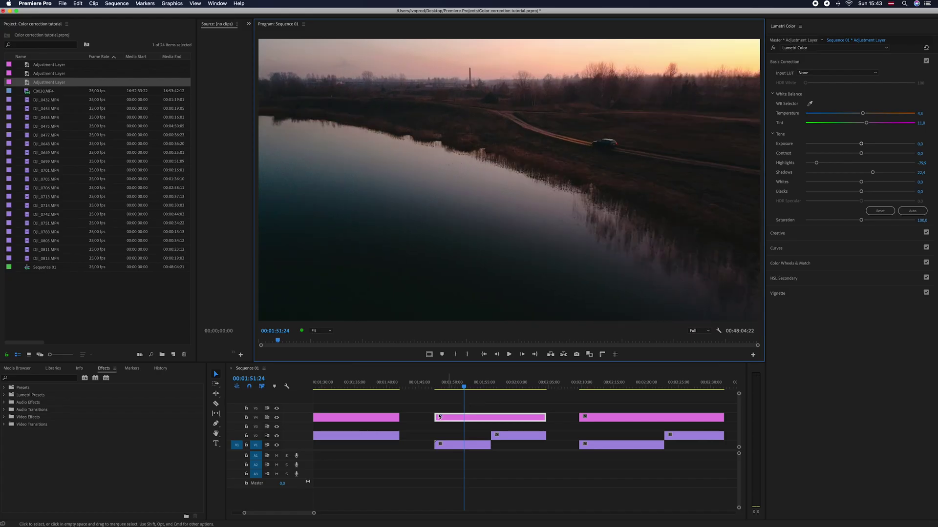
{"action": "left_click", "coordinate": [277, 418]}
{"action": "left_click", "coordinate": [277, 418]}
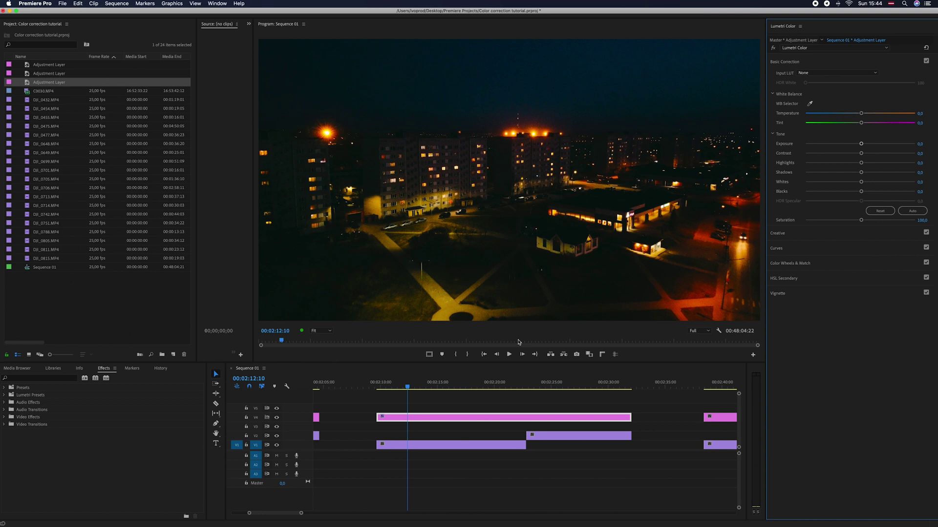
Play the night city shot, then drop contrast to -35,1 and lift shadows to 24,4
{"action": "left_click", "coordinate": [286, 421]}
{"action": "key", "text": "space"}
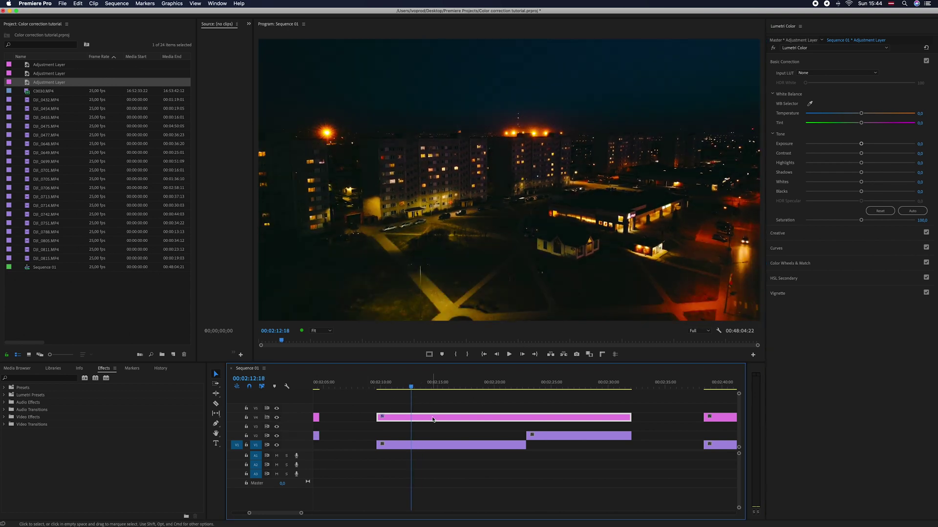
{"action": "left_click_drag", "start_coordinate": [861, 154], "coordinate": [840, 154]}
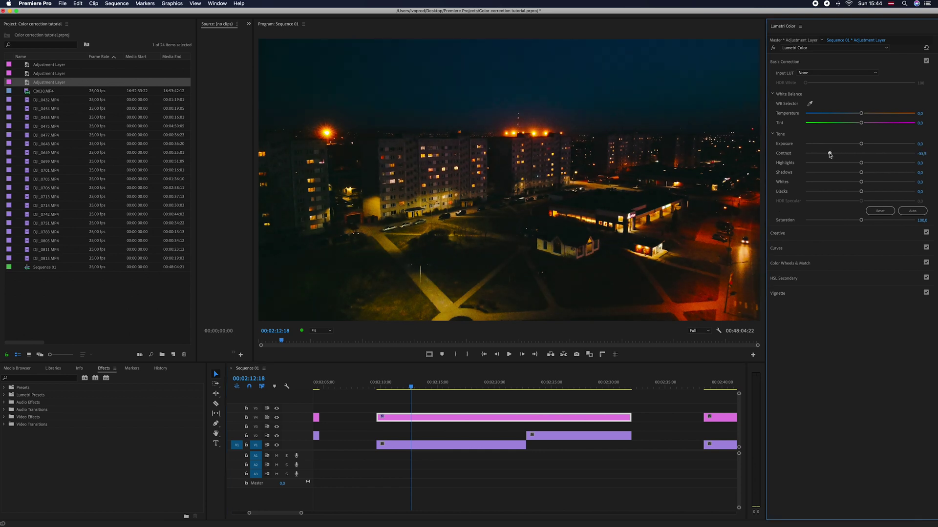
{"action": "left_click_drag", "start_coordinate": [861, 173], "coordinate": [873, 173]}
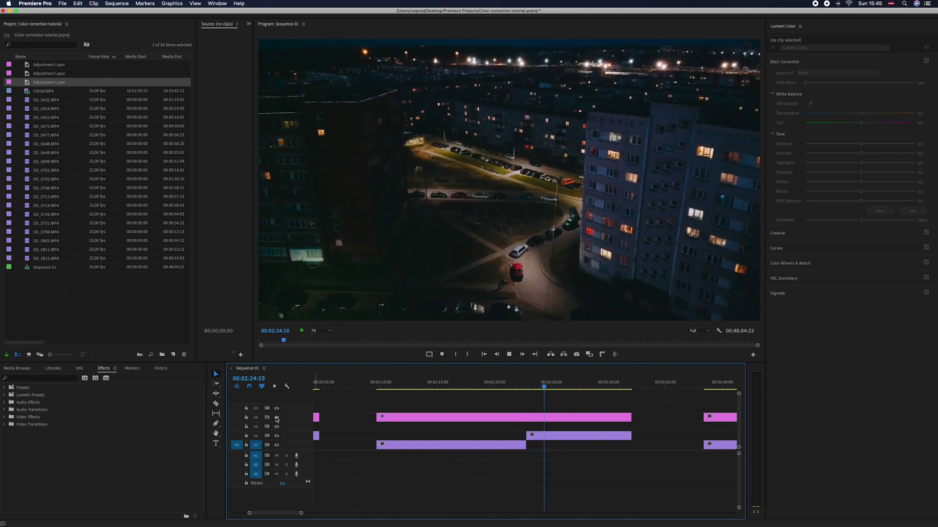
Stop playback, nudge the night street shadows up and cut contrast to -77,3 for a flatter look
{"action": "key", "text": "space"}
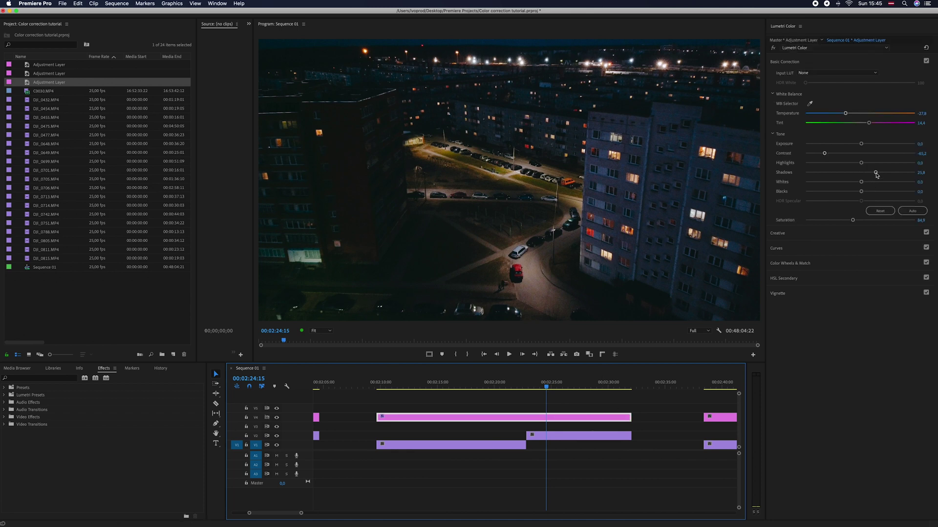
{"action": "left_click_drag", "start_coordinate": [875, 173], "coordinate": [877, 173]}
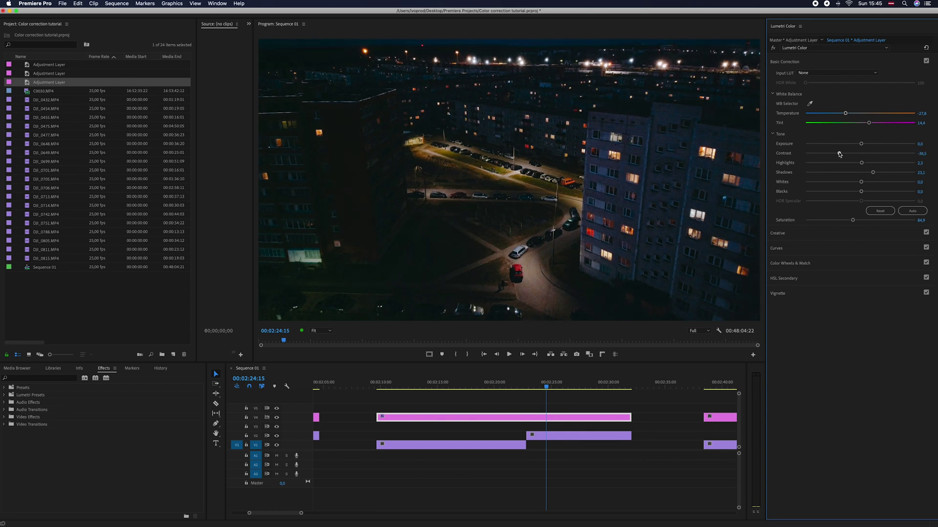
{"action": "left_click_drag", "start_coordinate": [848, 154], "coordinate": [803, 154]}
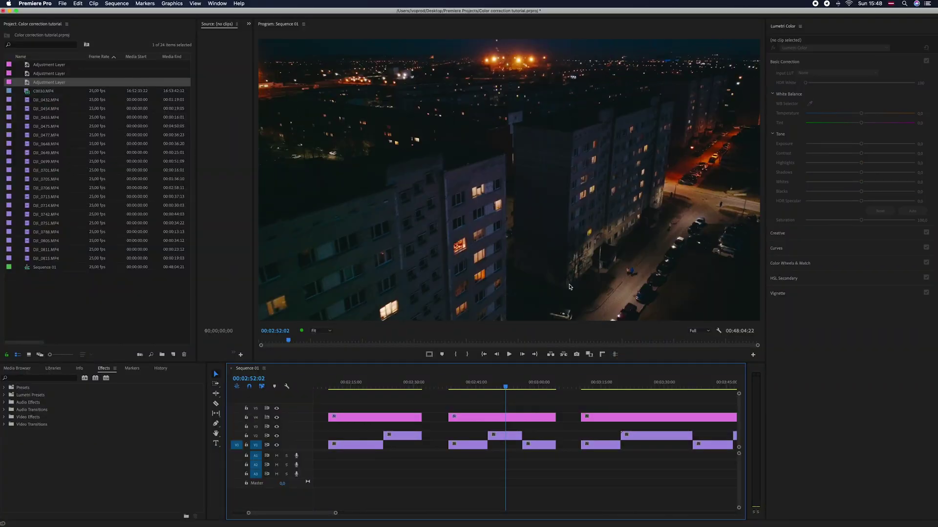
Save the project and scrub ahead to the DJ_0706 building shot
{"action": "key", "text": "super+s"}
{"action": "left_click_drag", "start_coordinate": [506, 383], "coordinate": [535, 383]}
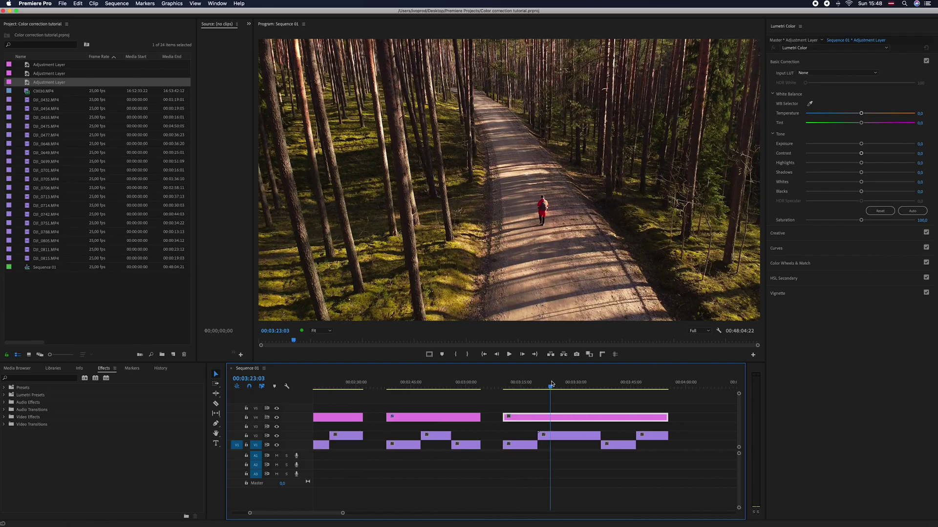
Scrub to the forest road shot, zoom the timeline, and pull its highlights down to -44,5
{"action": "left_click_drag", "start_coordinate": [552, 384], "coordinate": [647, 384]}
{"action": "left_click_drag", "start_coordinate": [526, 383], "coordinate": [517, 384]}
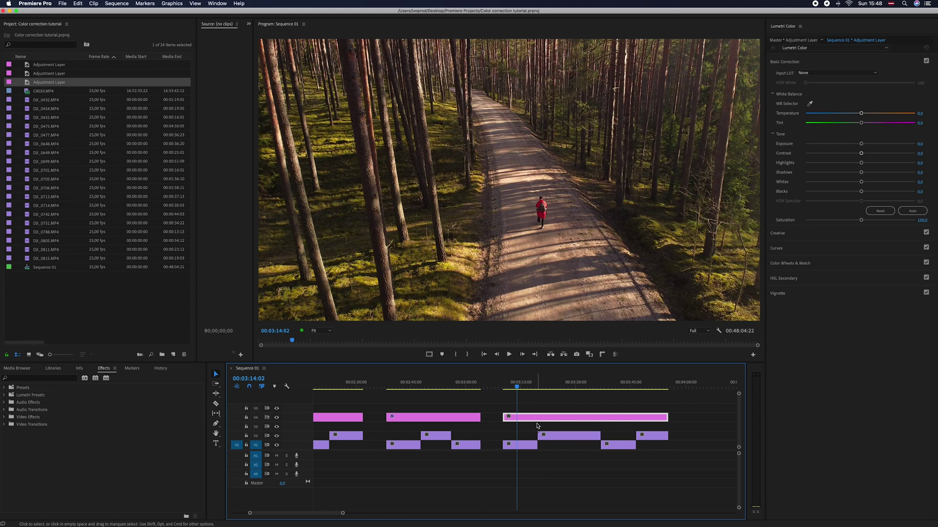
{"action": "scroll", "coordinate": [537, 426], "scroll_direction": "up", "scroll_amount": 2}
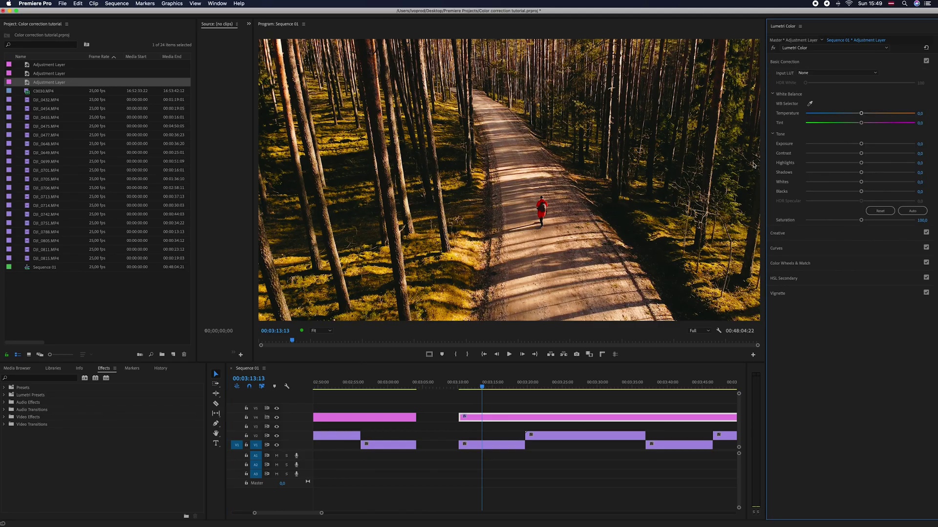
{"action": "mouse_move", "coordinate": [855, 164]}
{"action": "left_mouse_down"}
{"action": "mouse_move", "coordinate": [836, 163]}
{"action": "mouse_move", "coordinate": [871, 173]}
{"action": "left_mouse_up"}
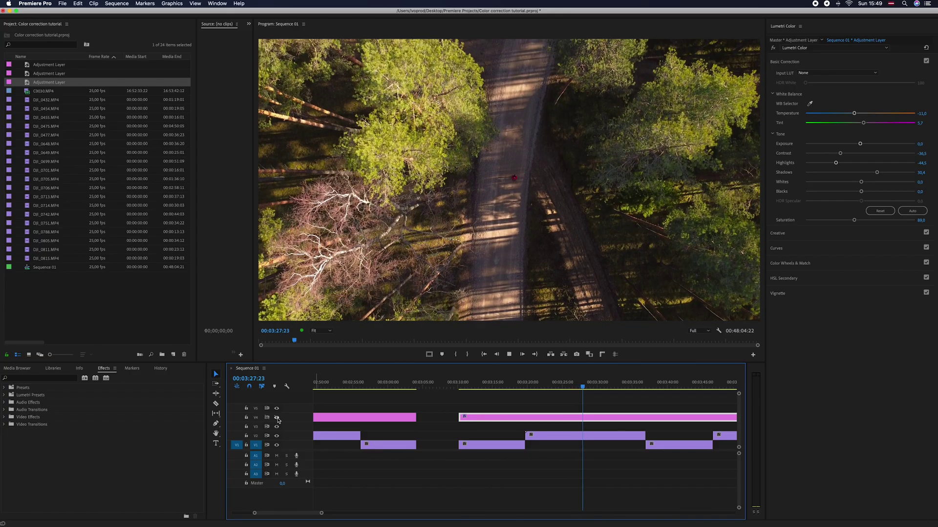
Ease the top-down forest shot's shadows down to 25,8 and play the graded shot back to review
{"action": "key", "text": "space"}
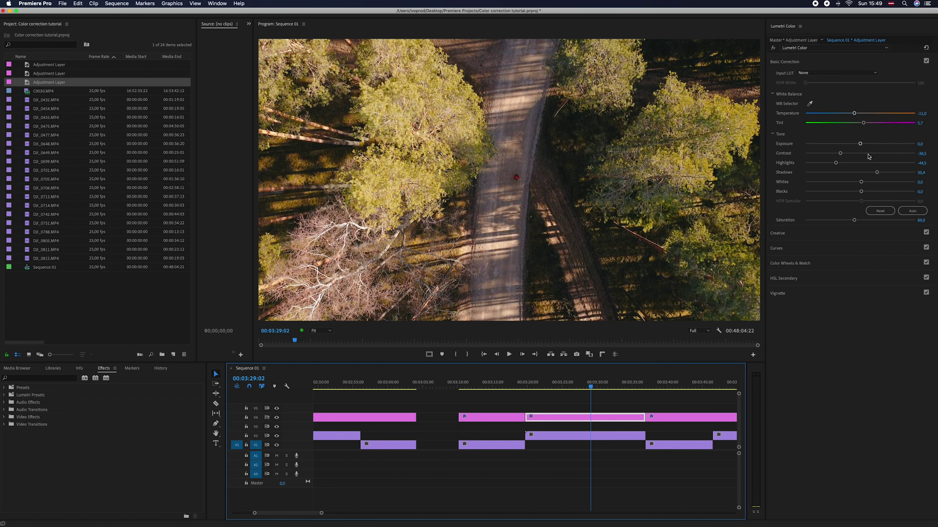
{"action": "left_click_drag", "start_coordinate": [875, 174], "coordinate": [804, 163]}
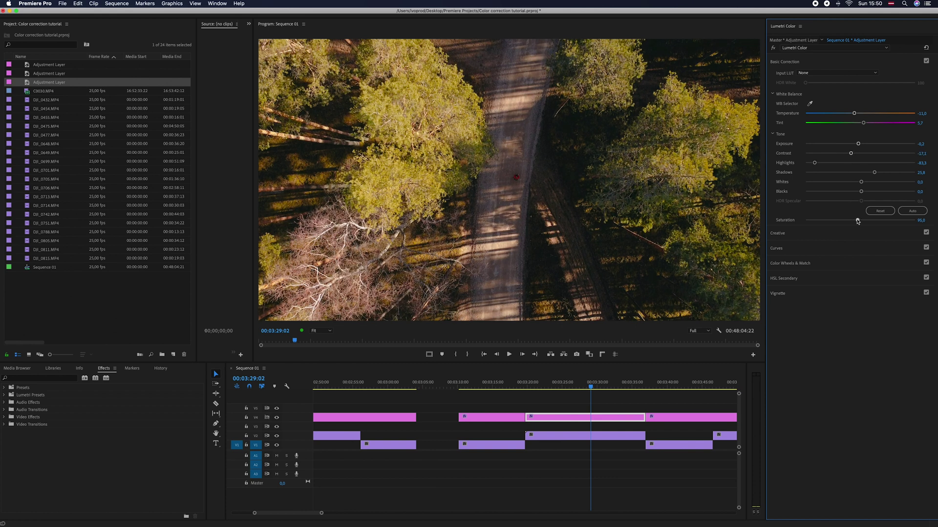
{"action": "left_click", "coordinate": [275, 411]}
{"action": "key", "text": "space"}
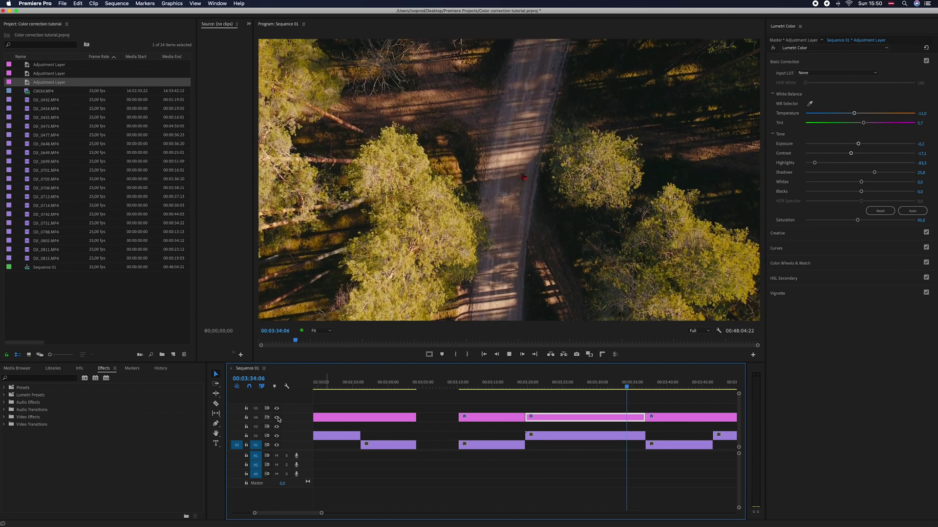
{"action": "key", "text": "space"}
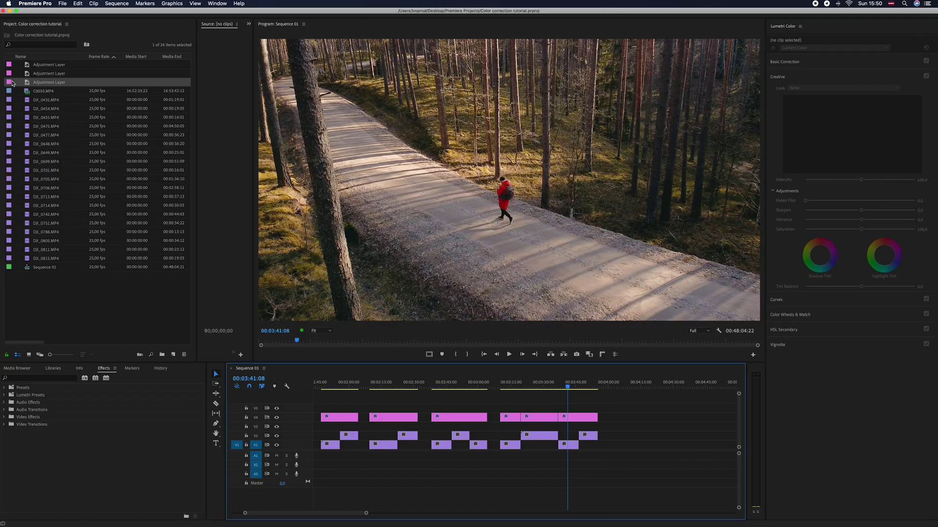
Drop an adjustment layer onto a new top V6 track and zoom out to see the whole sequence
{"action": "left_click_drag", "start_coordinate": [358, 392], "coordinate": [596, 399]}
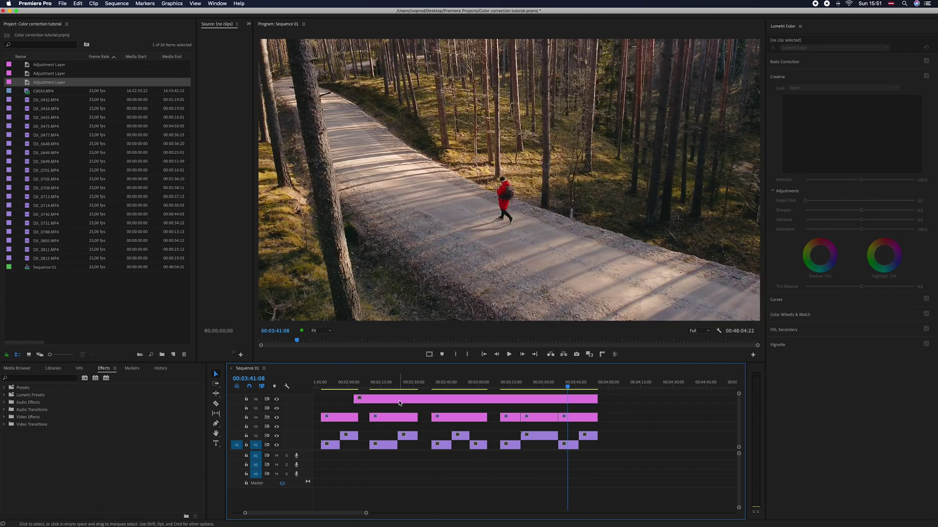
{"action": "scroll", "coordinate": [458, 409], "scroll_direction": "left", "scroll_amount": 5}
{"action": "key", "text": "minus"}
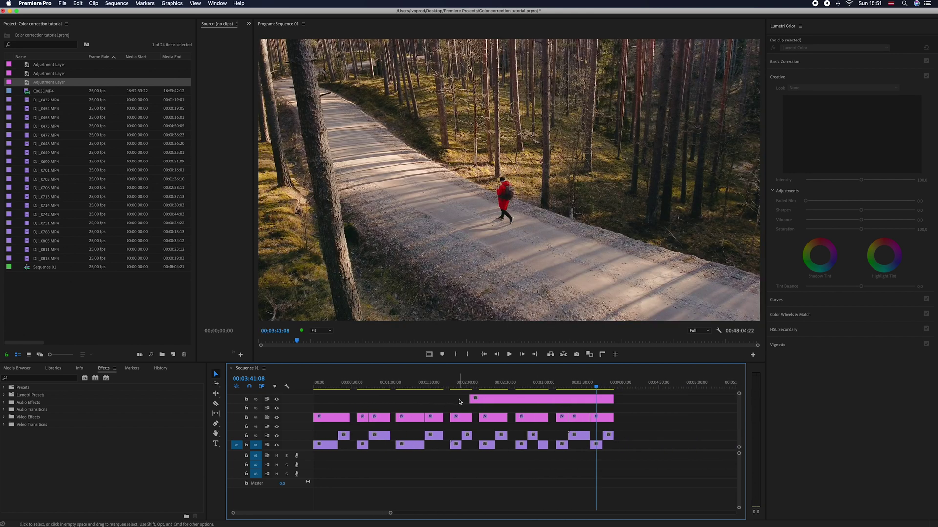